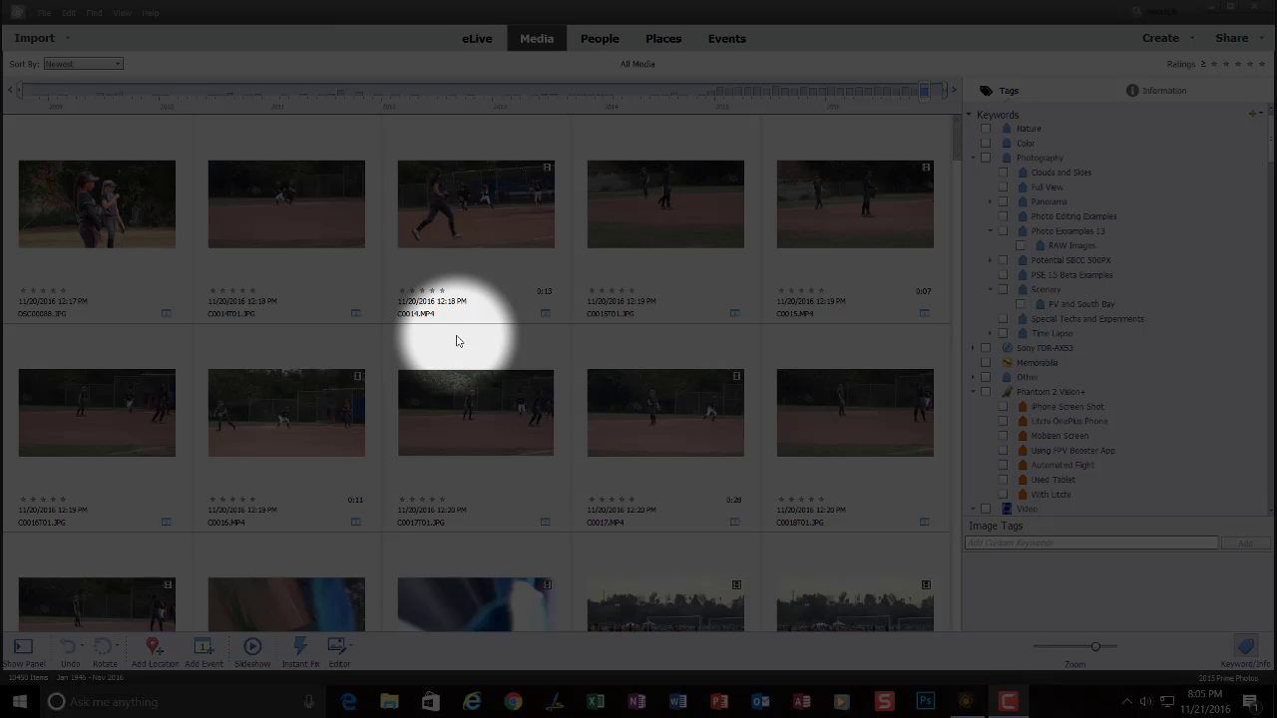
# Confirm Analyze Media for Smart Tags is ticked in Media-Analysis preferences and close them.
pyautogui.click(67, 13)
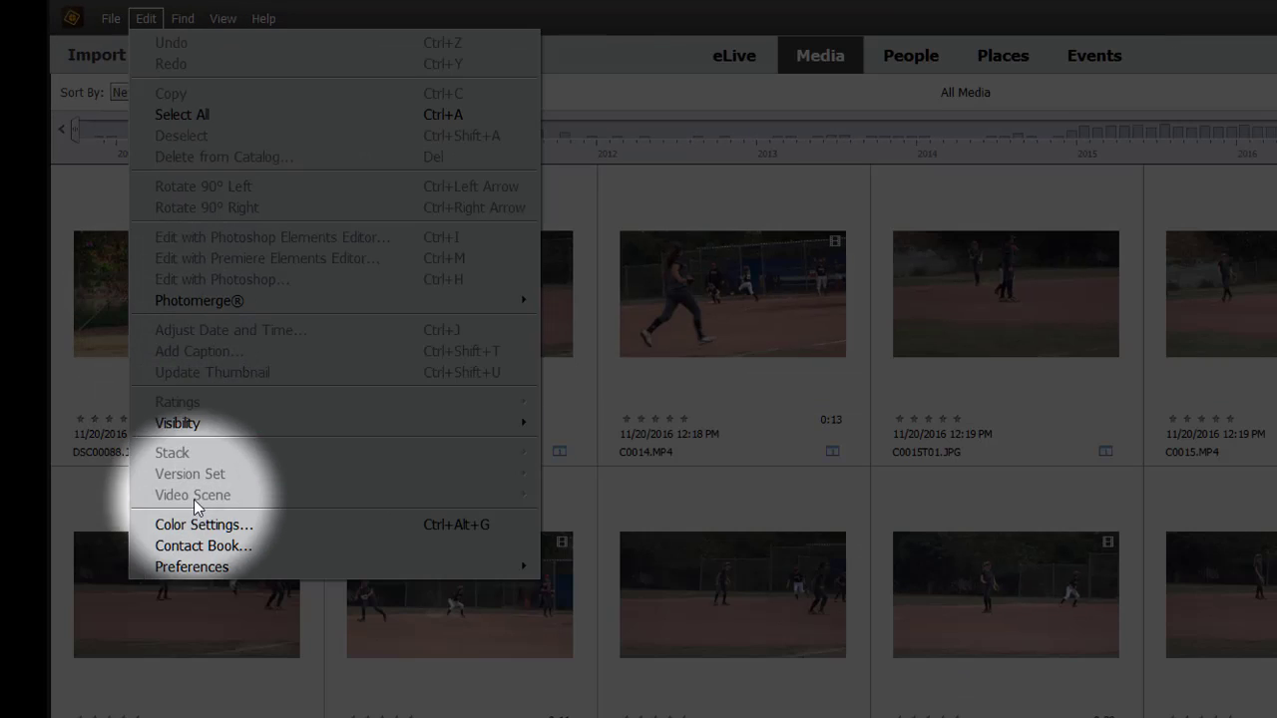
pyautogui.moveTo(217, 567)
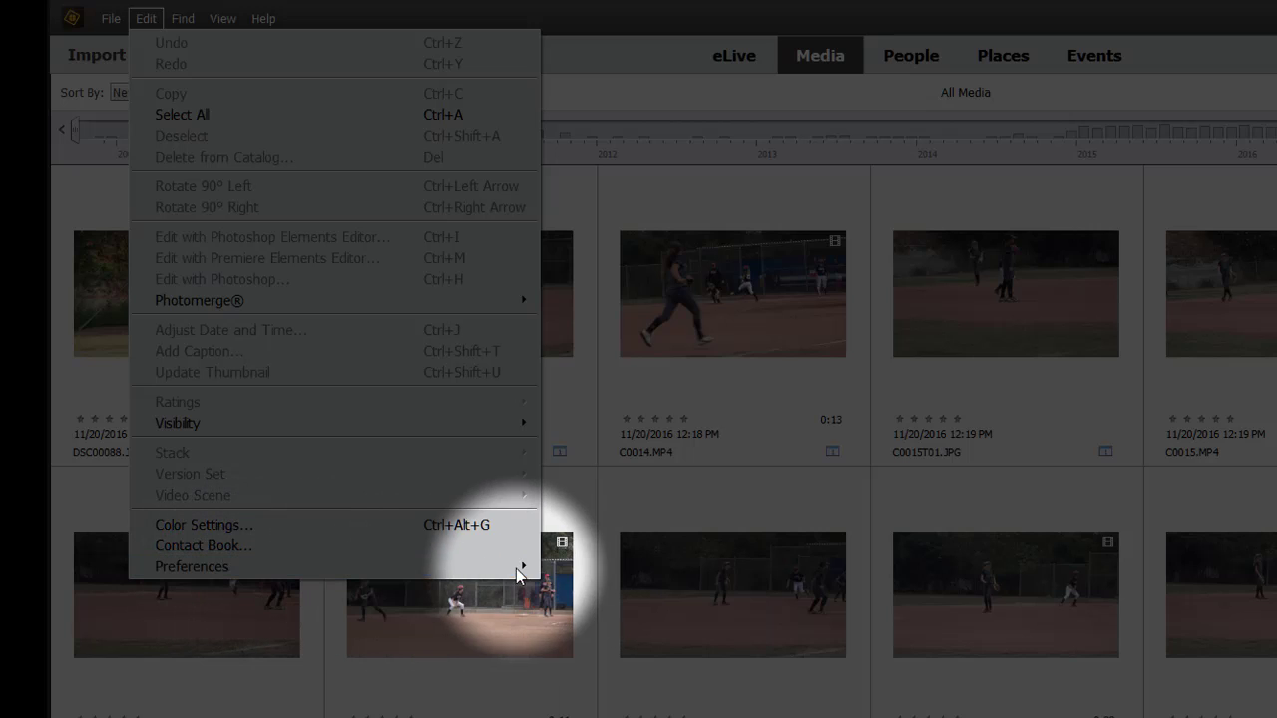
pyautogui.moveTo(526, 565)
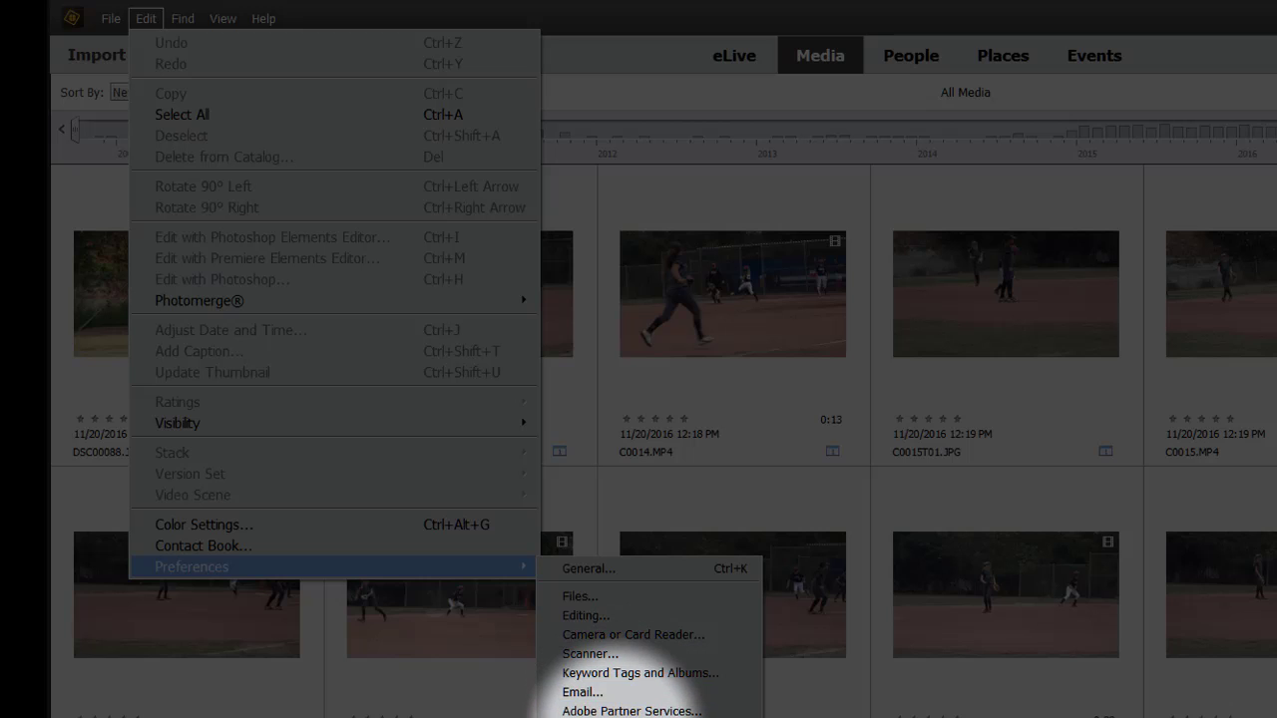
pyautogui.click(598, 717)
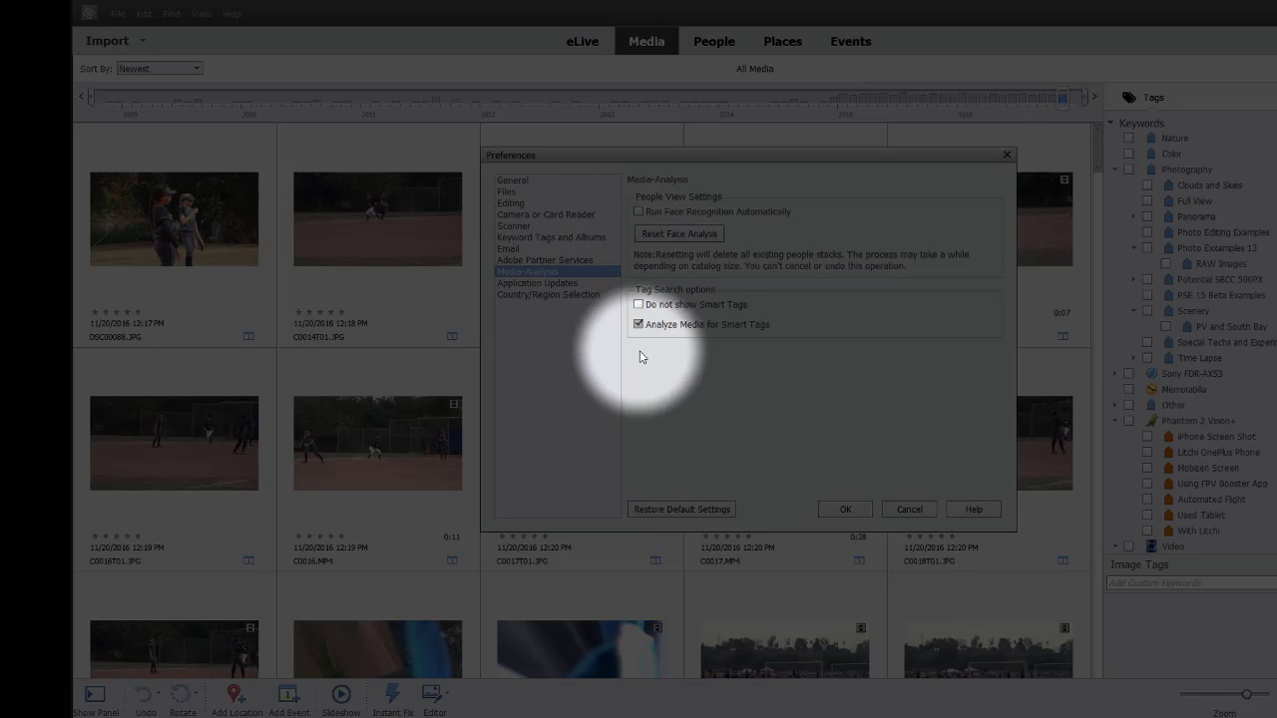
pyautogui.click(843, 510)
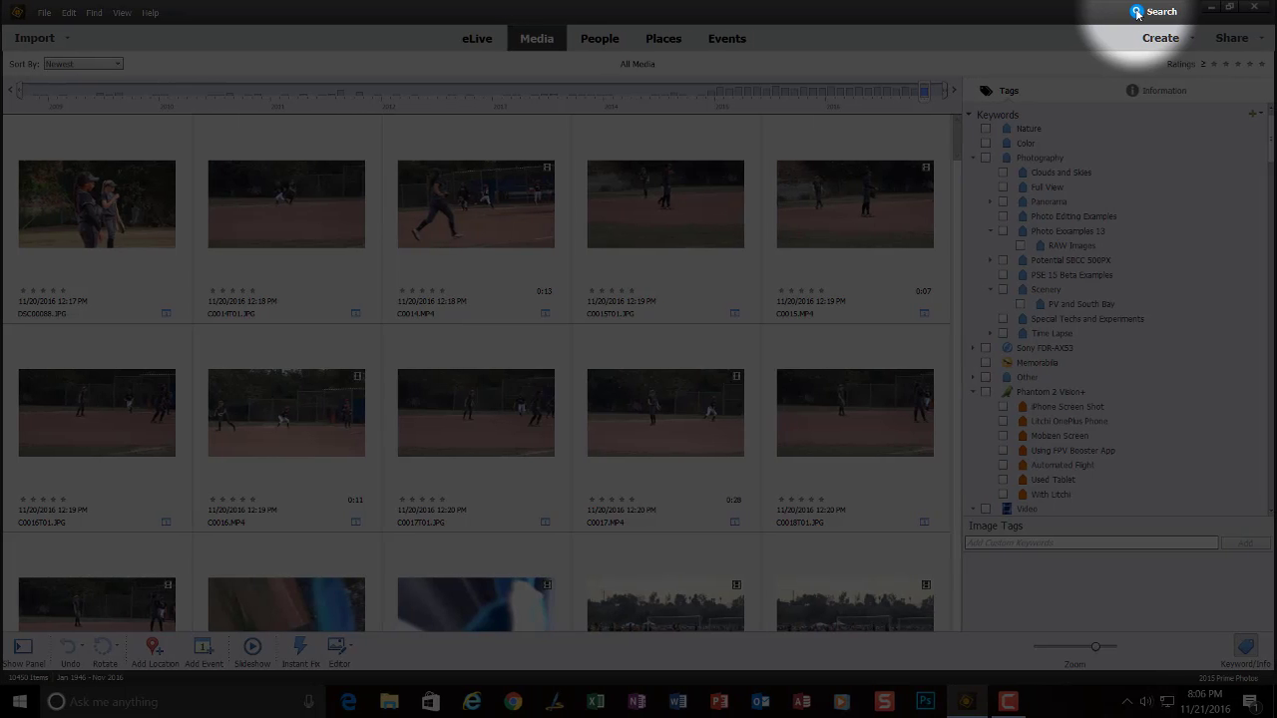
# Open the search view listing Smart Tags with item counts such as sport (4294).
pyautogui.click(1137, 12)
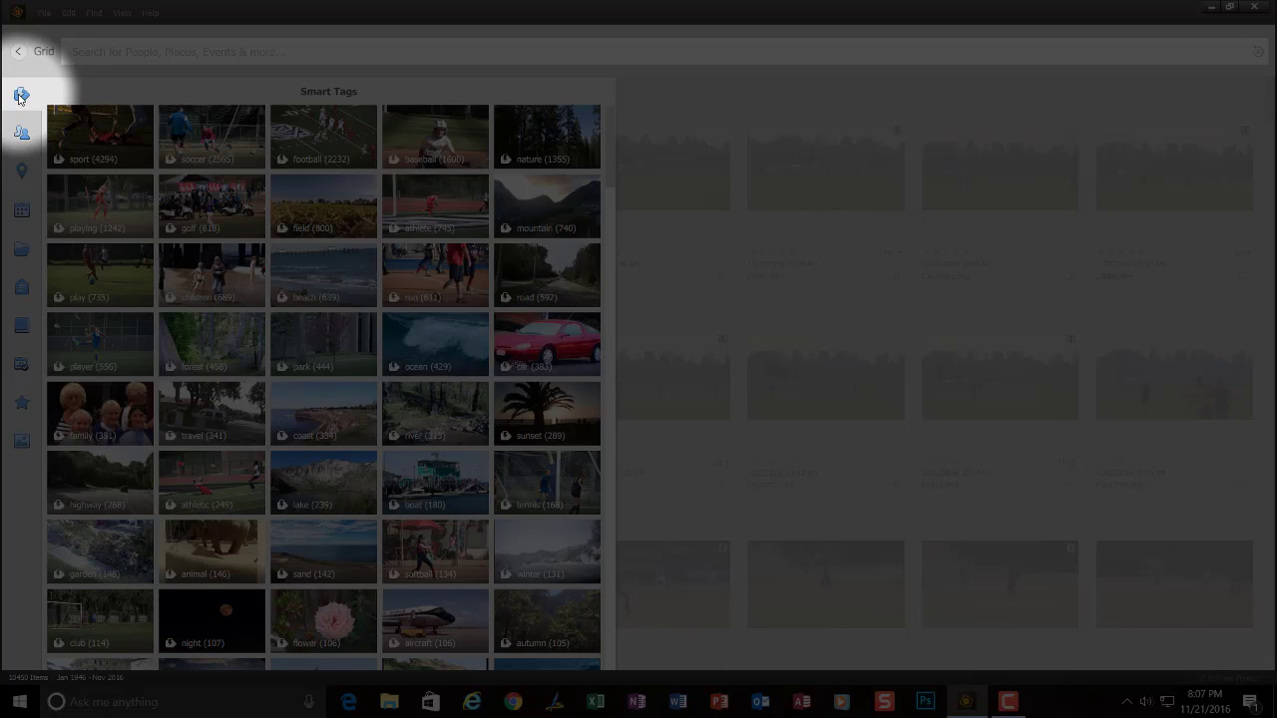
pyautogui.click(22, 131)
pyautogui.click(21, 94)
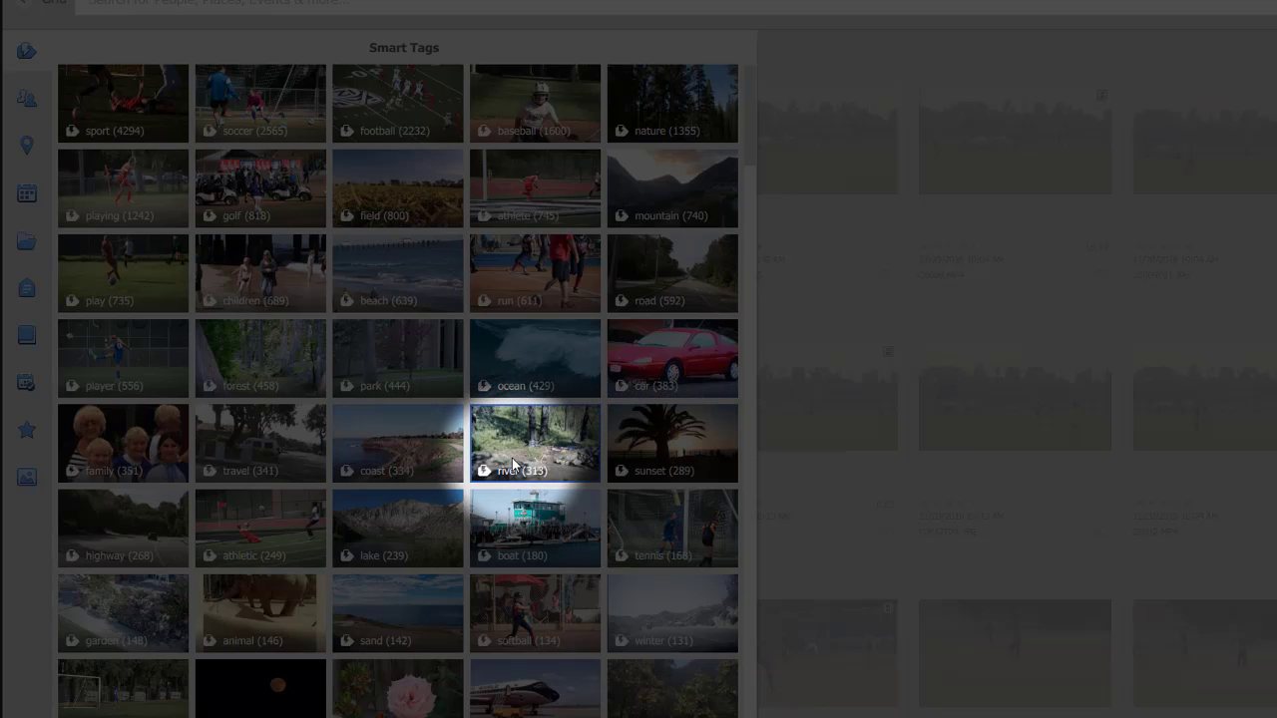
pyautogui.scroll(-5, 513, 463)
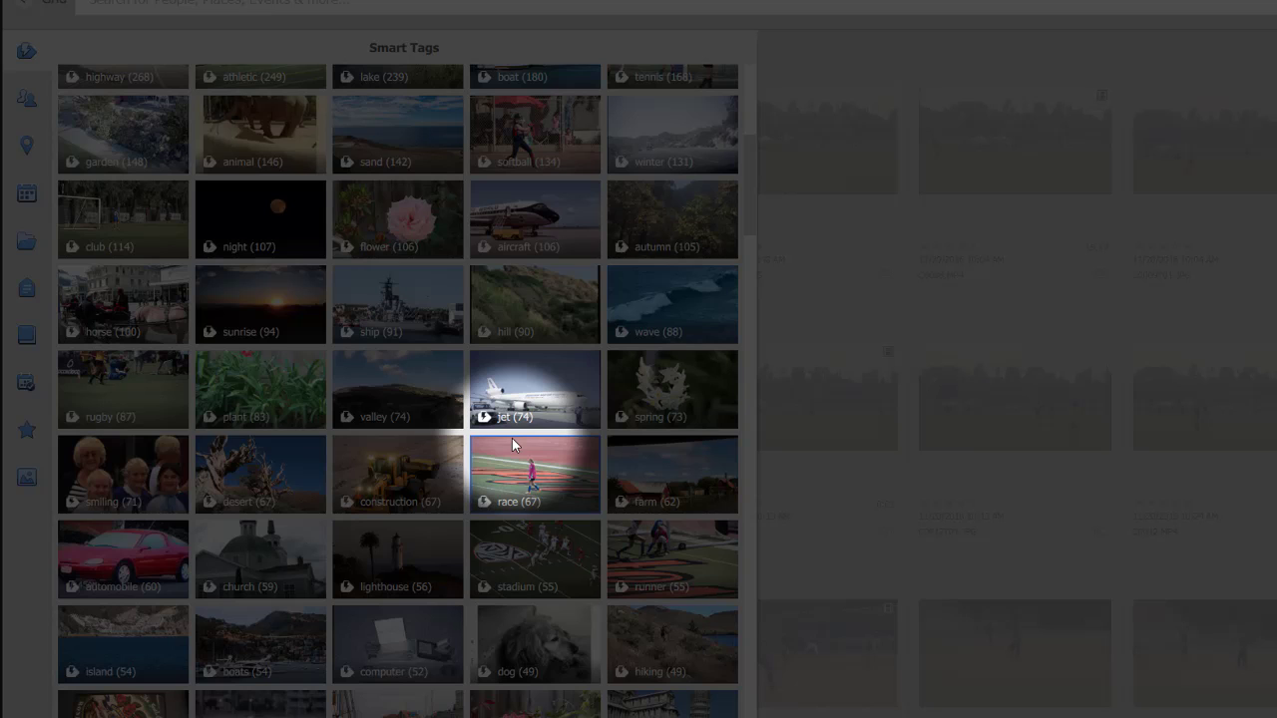
pyautogui.scroll(1, 512, 257)
pyautogui.scroll(3, 512, 258)
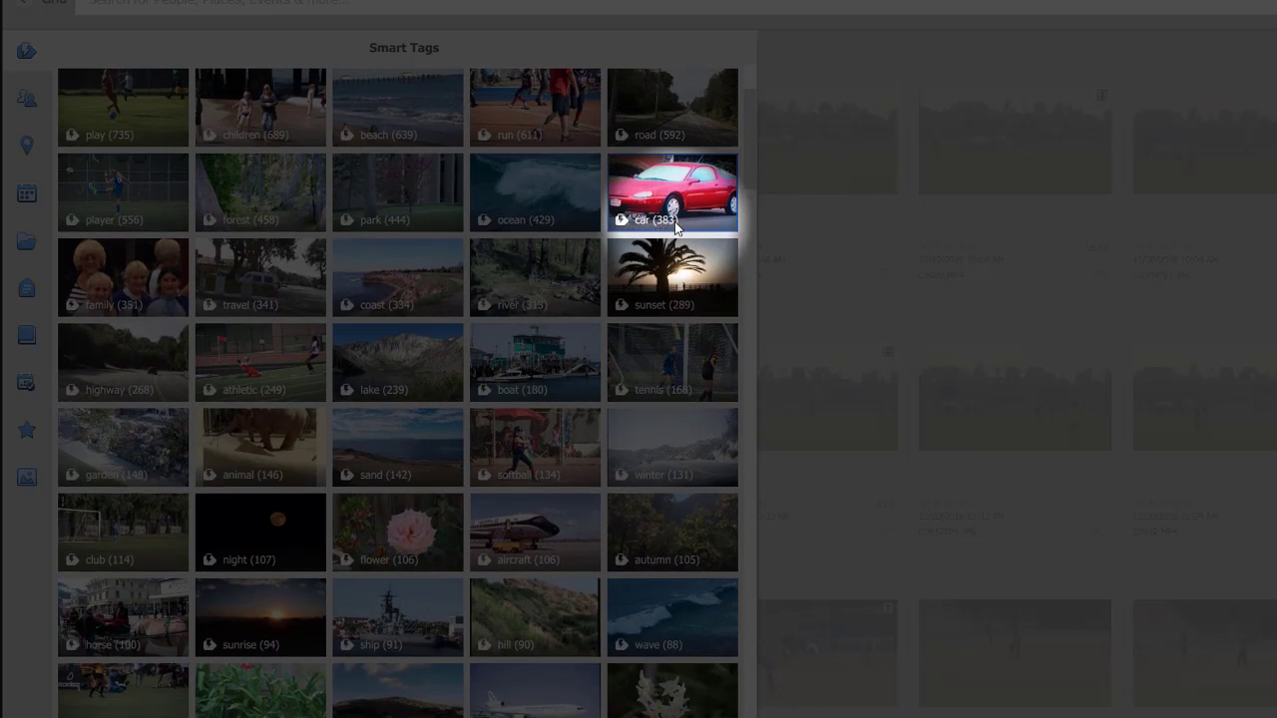
pyautogui.scroll(-5, 668, 215)
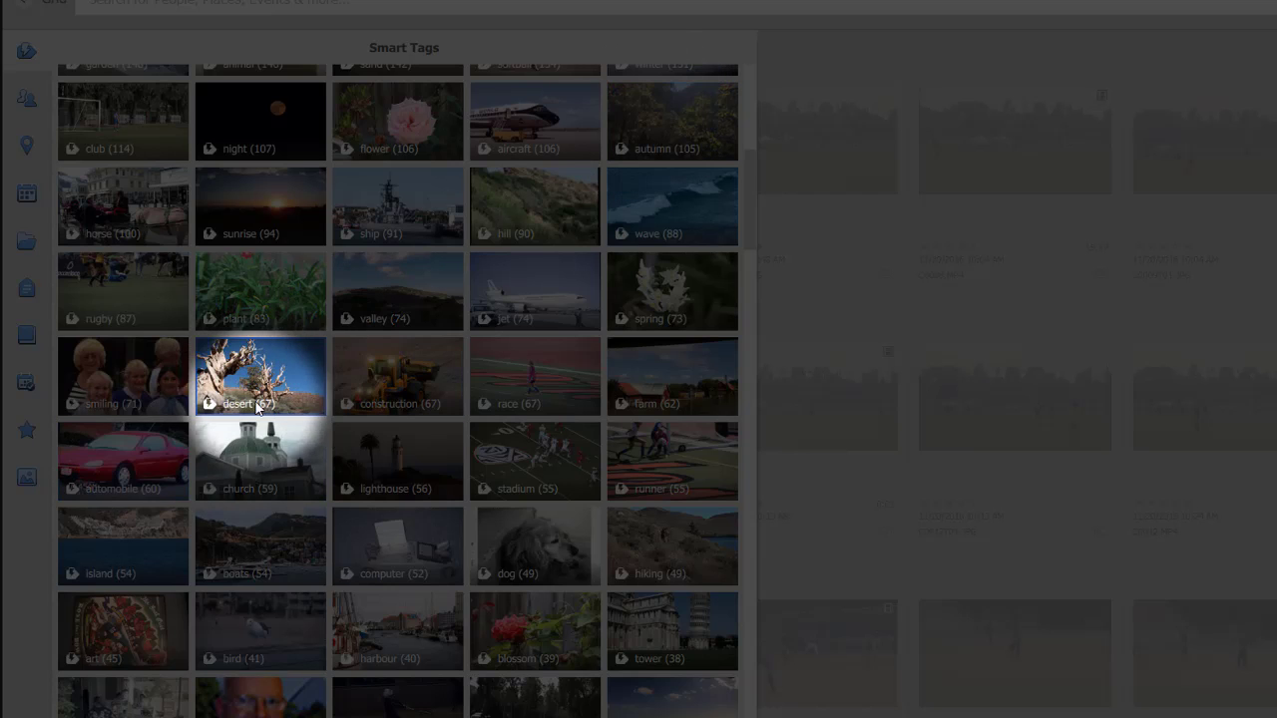
pyautogui.scroll(5, 357, 362)
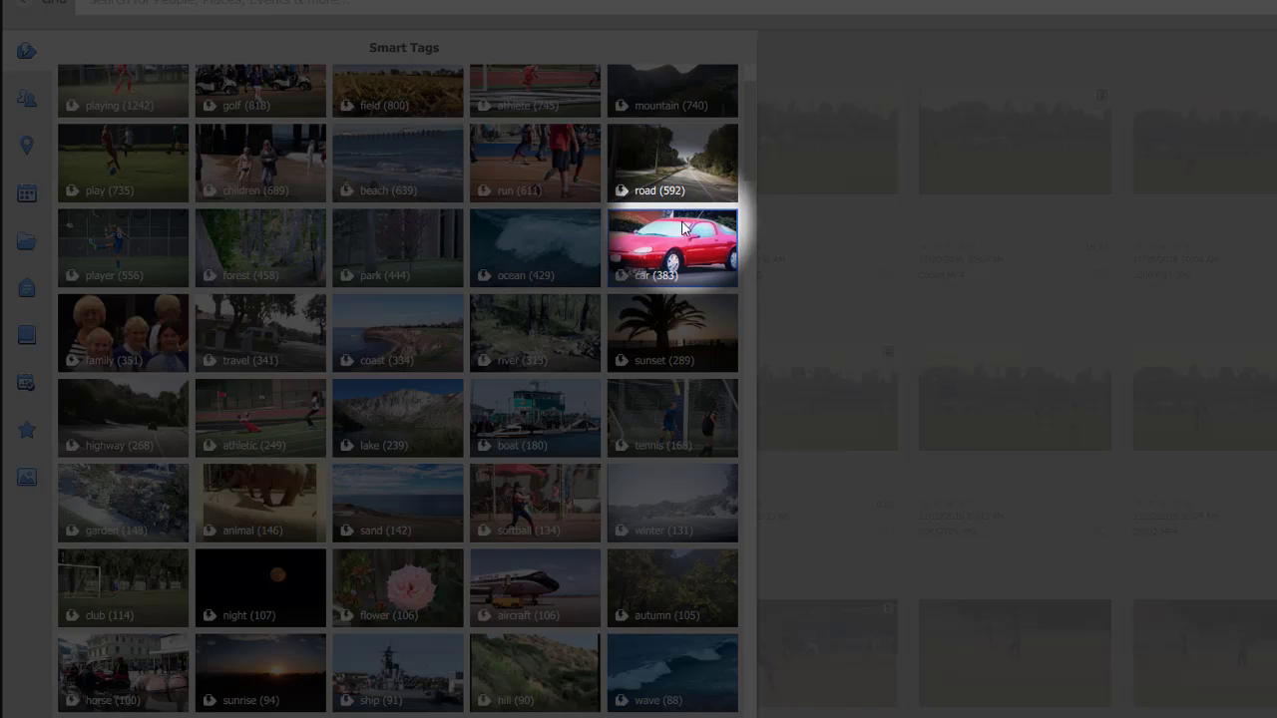
pyautogui.scroll(-6, 508, 351)
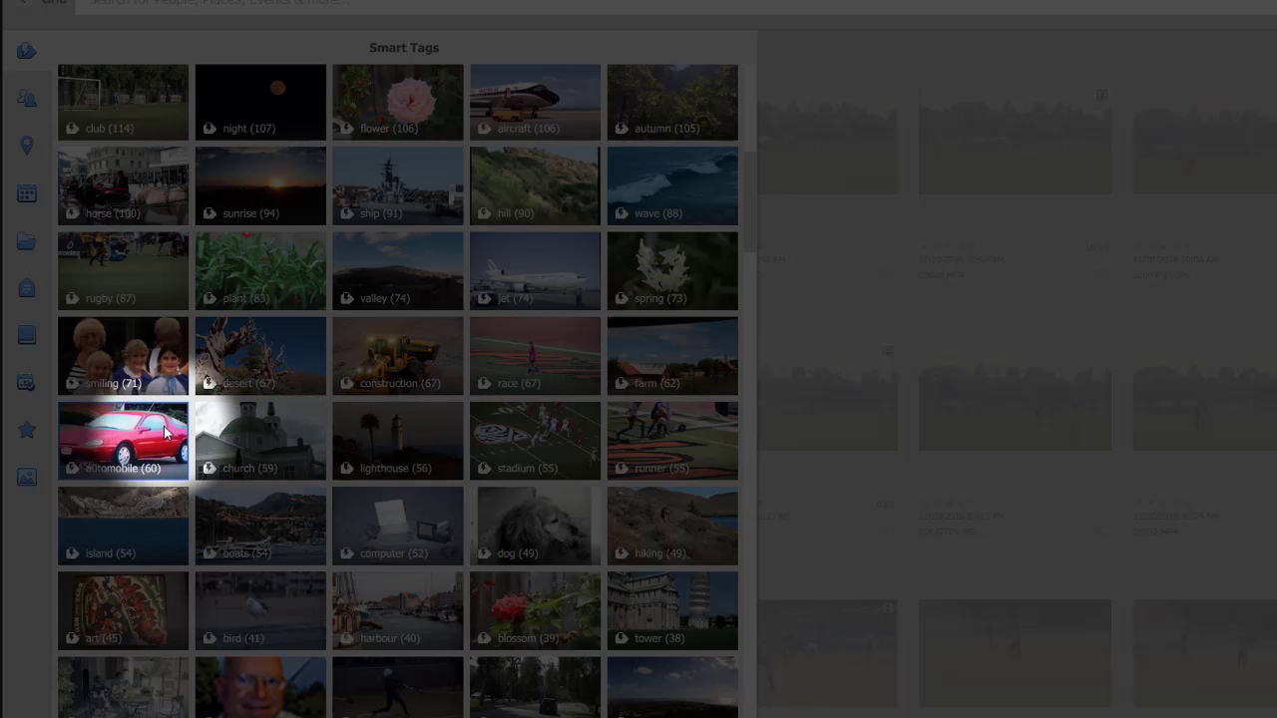
pyautogui.scroll(2, 312, 430)
pyautogui.scroll(4, 312, 430)
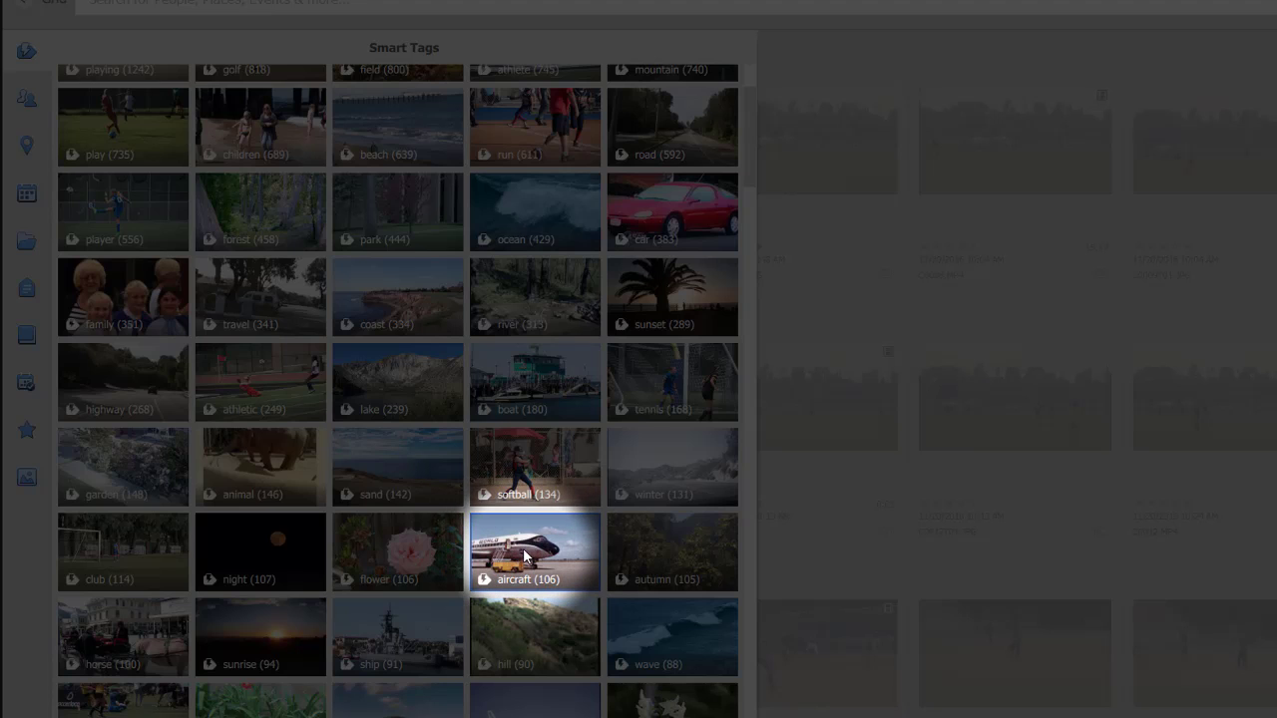
# Search by the aircraft Smart Tag and display the matching plane, ship and train photos.
pyautogui.click(525, 556)
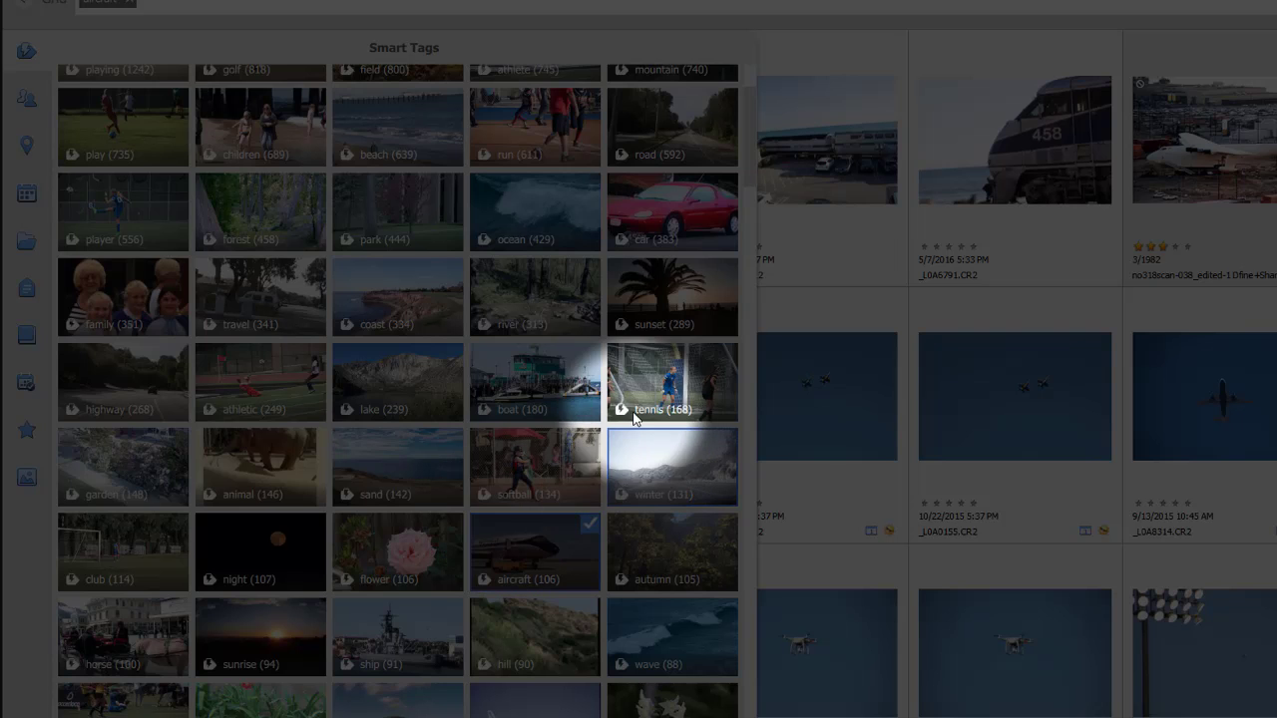
pyautogui.click(898, 14)
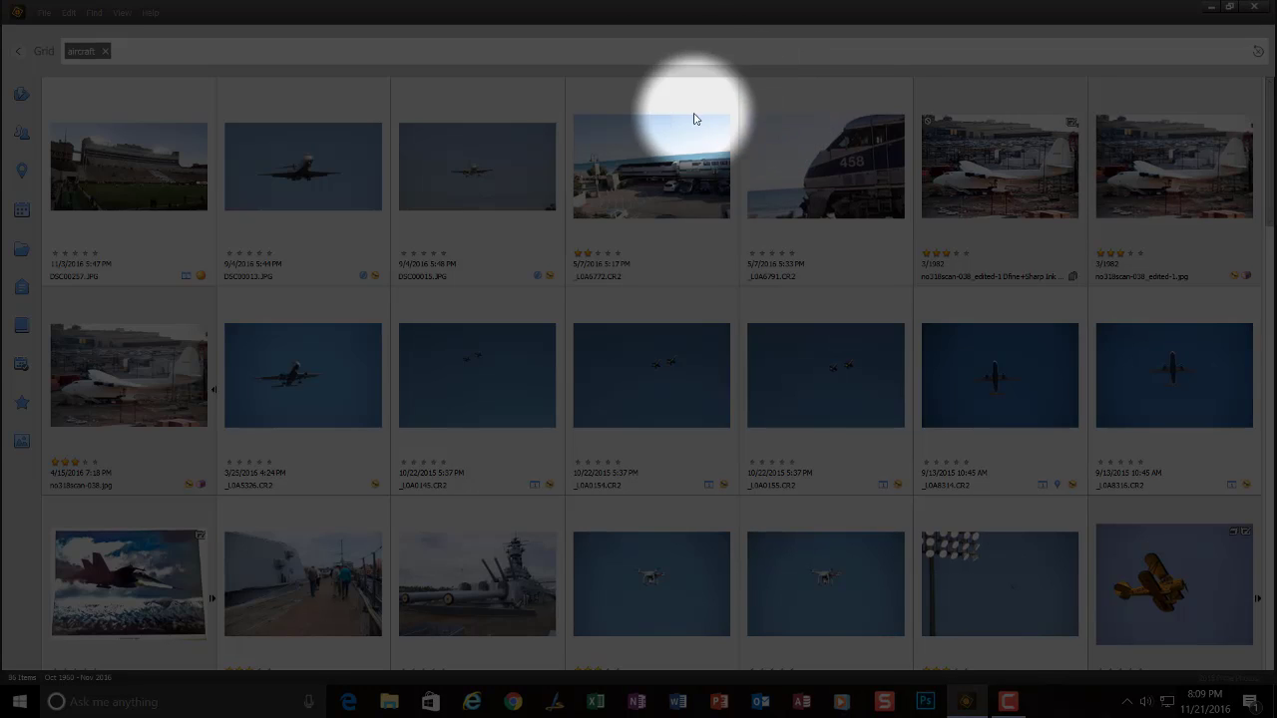
# Scroll through the aircraft Smart Tag results in the full-screen search.
pyautogui.scroll(-4, 654, 311)
pyautogui.scroll(-15, 653, 310)
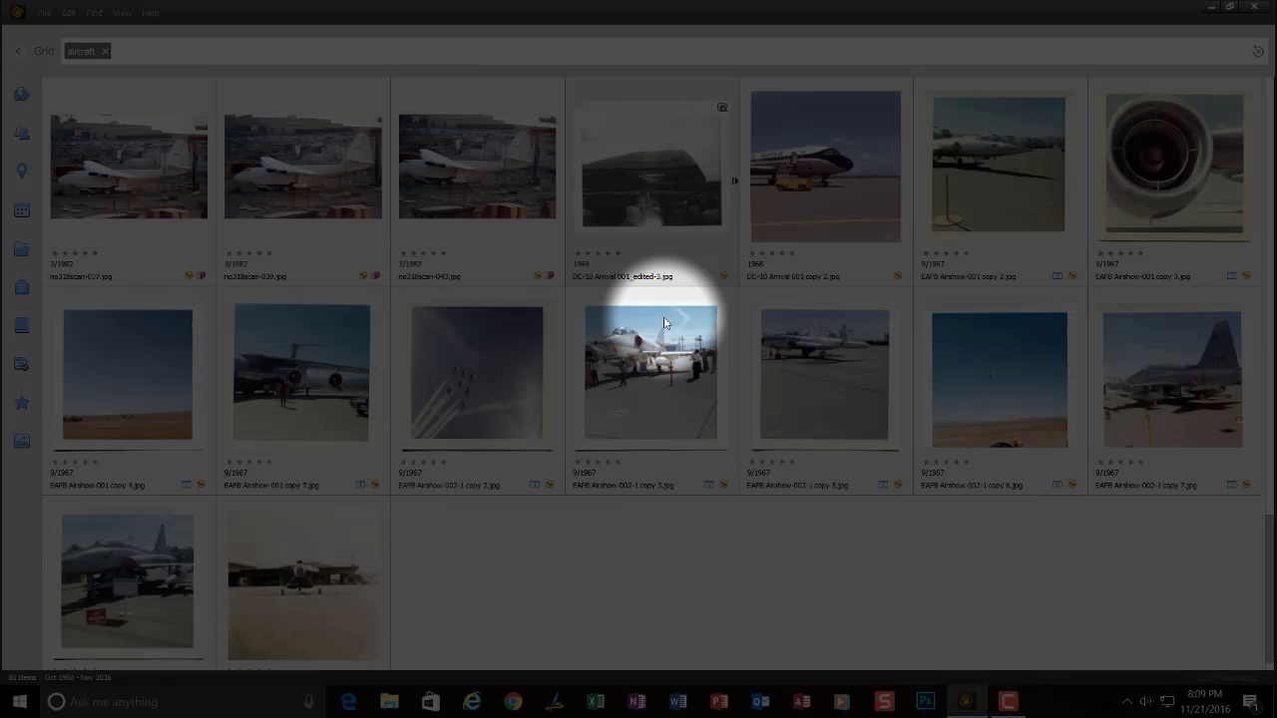
pyautogui.scroll(15, 663, 322)
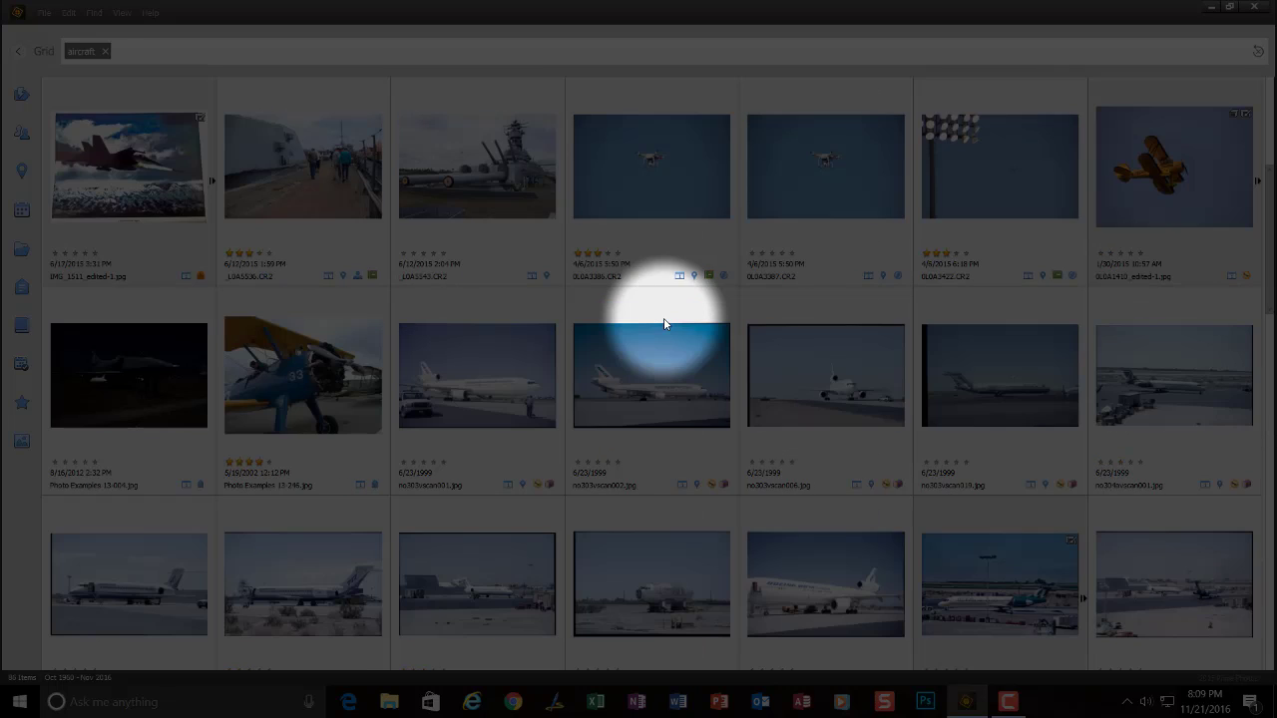
pyautogui.scroll(2, 663, 322)
pyautogui.scroll(-2, 663, 323)
pyautogui.scroll(4, 666, 323)
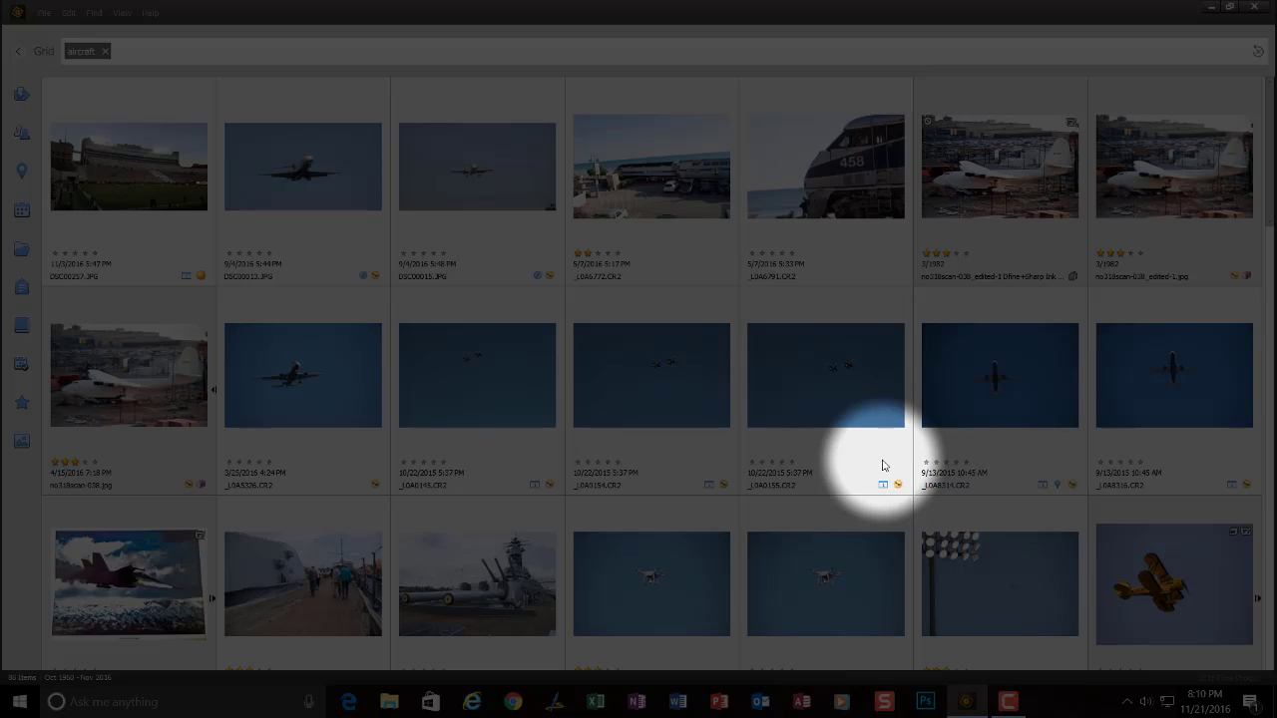
pyautogui.scroll(-2, 882, 465)
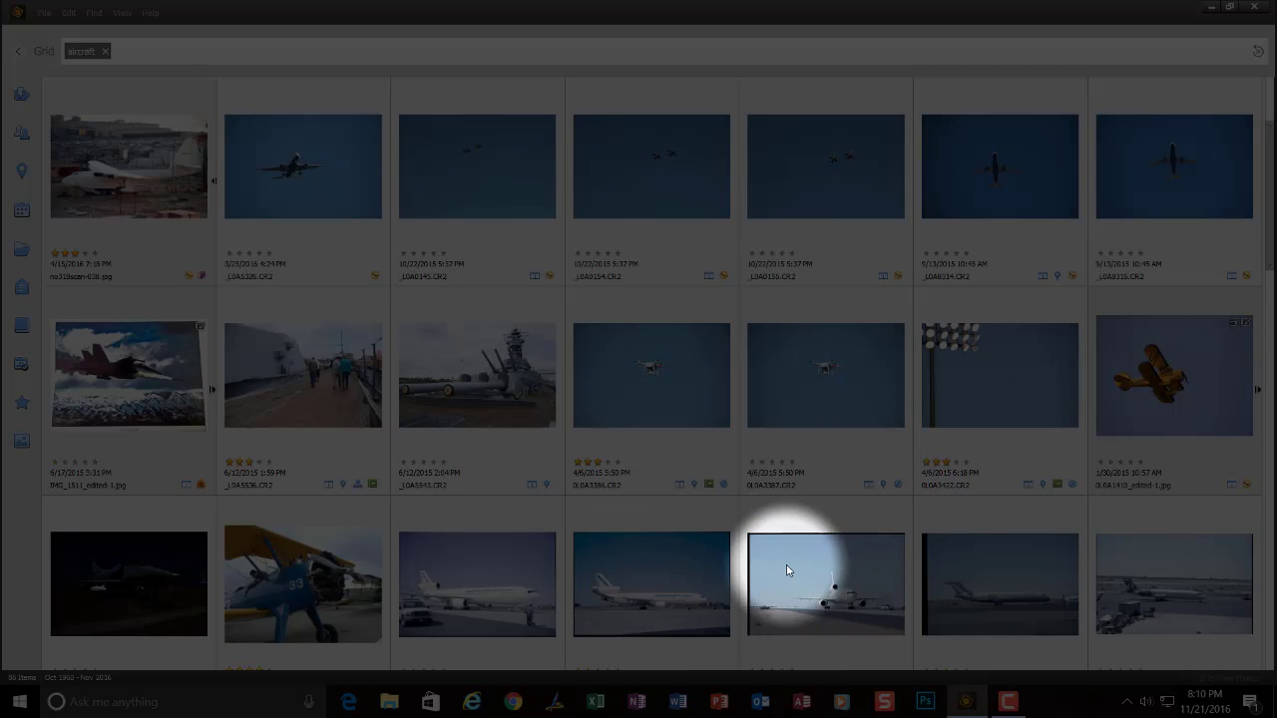
pyautogui.scroll(-6, 773, 519)
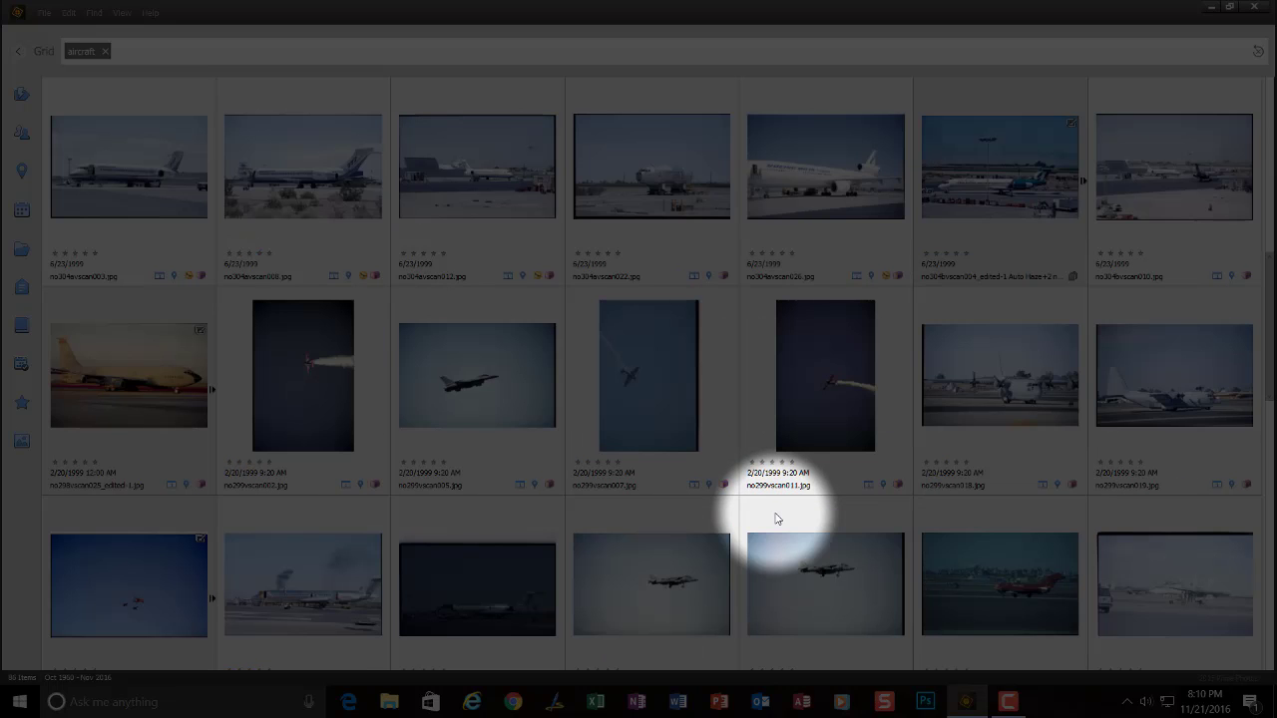
pyautogui.scroll(-5, 776, 517)
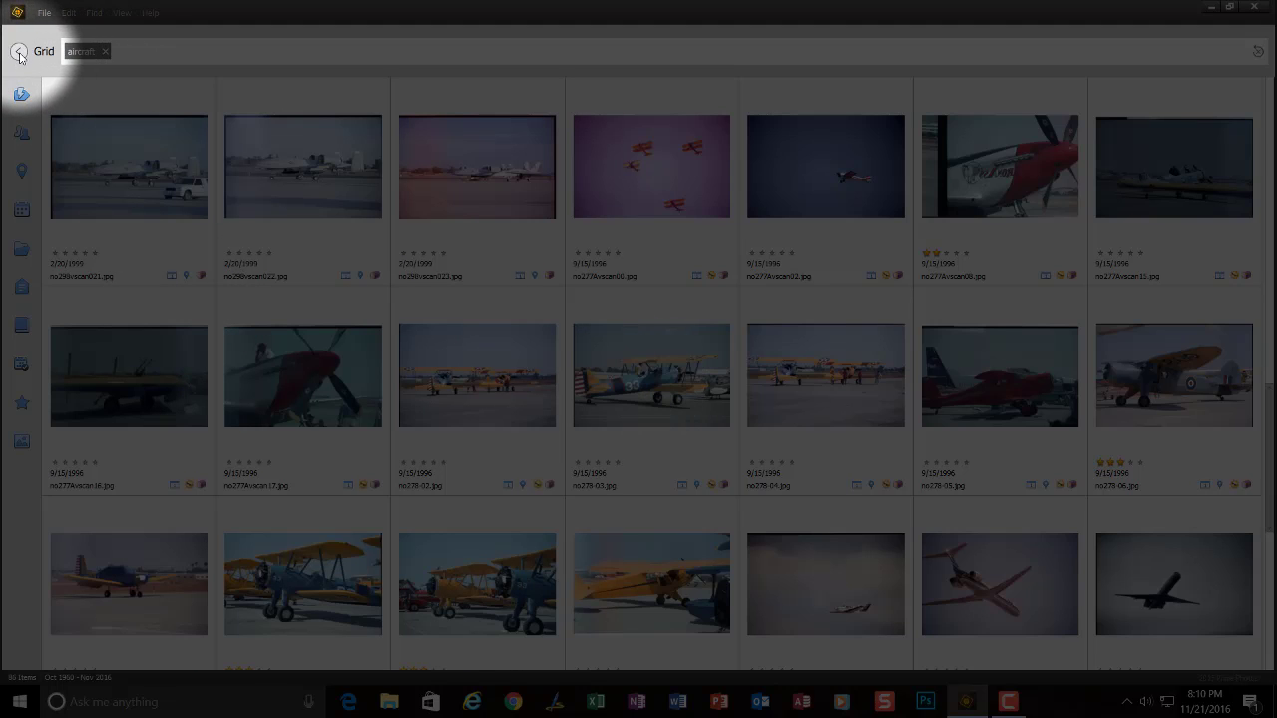
# Return to the main media view and browse the aircraft matches, including 1999 airliner scans.
pyautogui.click(17, 54)
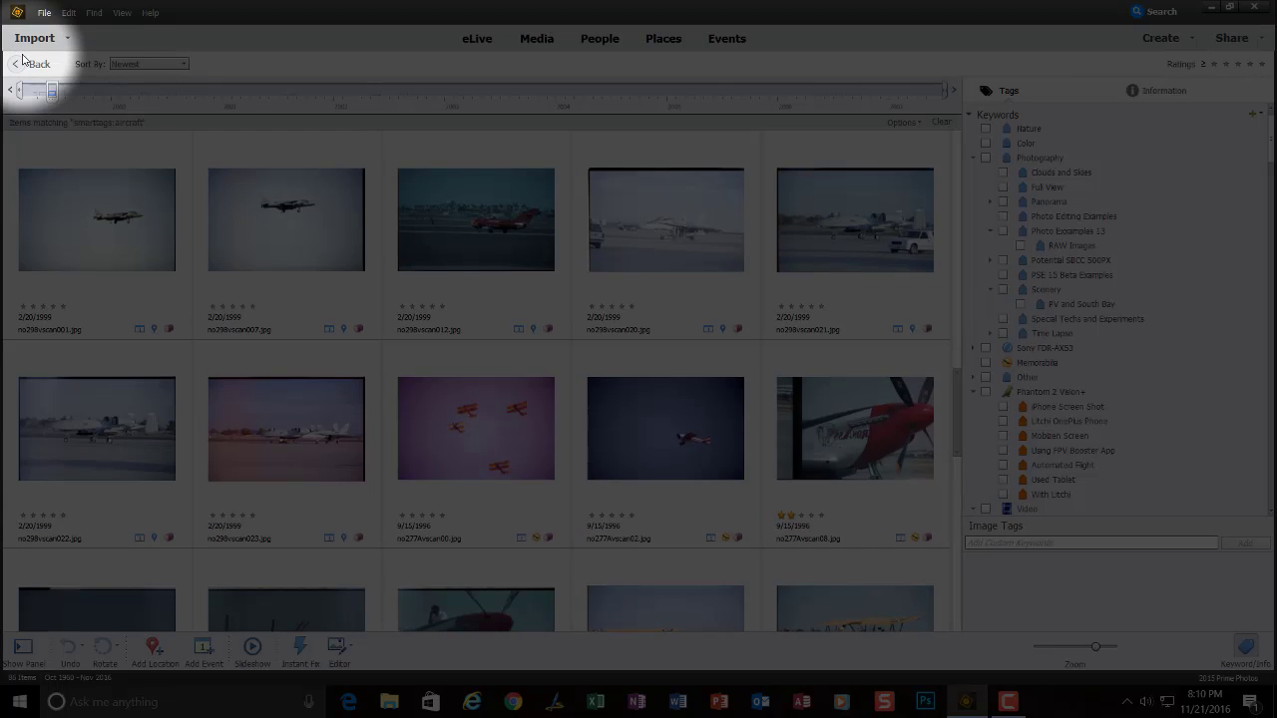
pyautogui.scroll(-3, 589, 481)
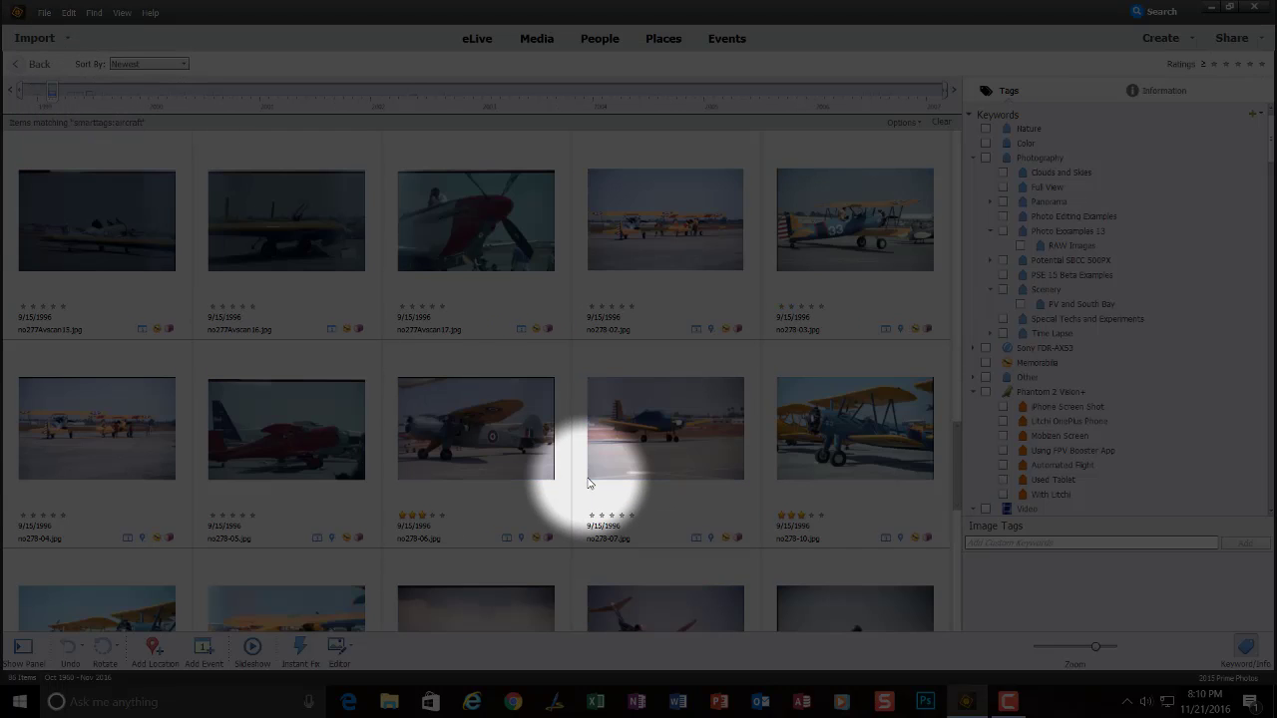
pyautogui.scroll(-15, 588, 482)
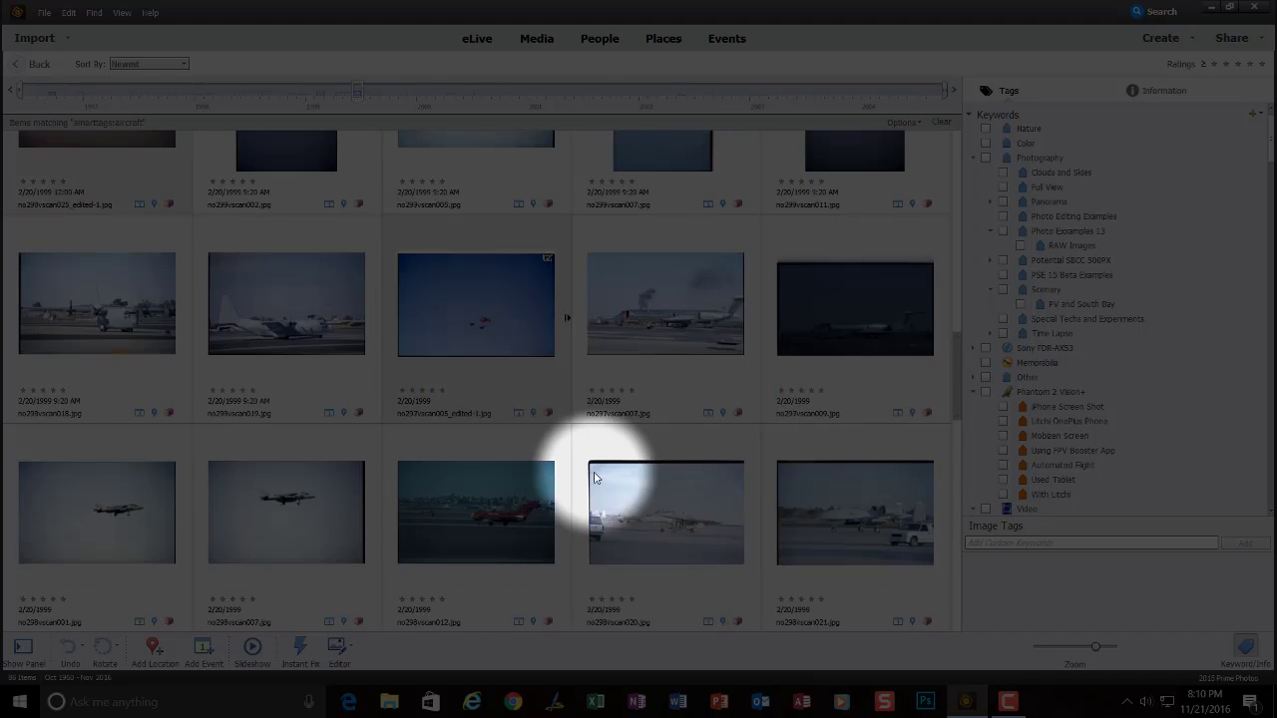
pyautogui.scroll(3, 663, 498)
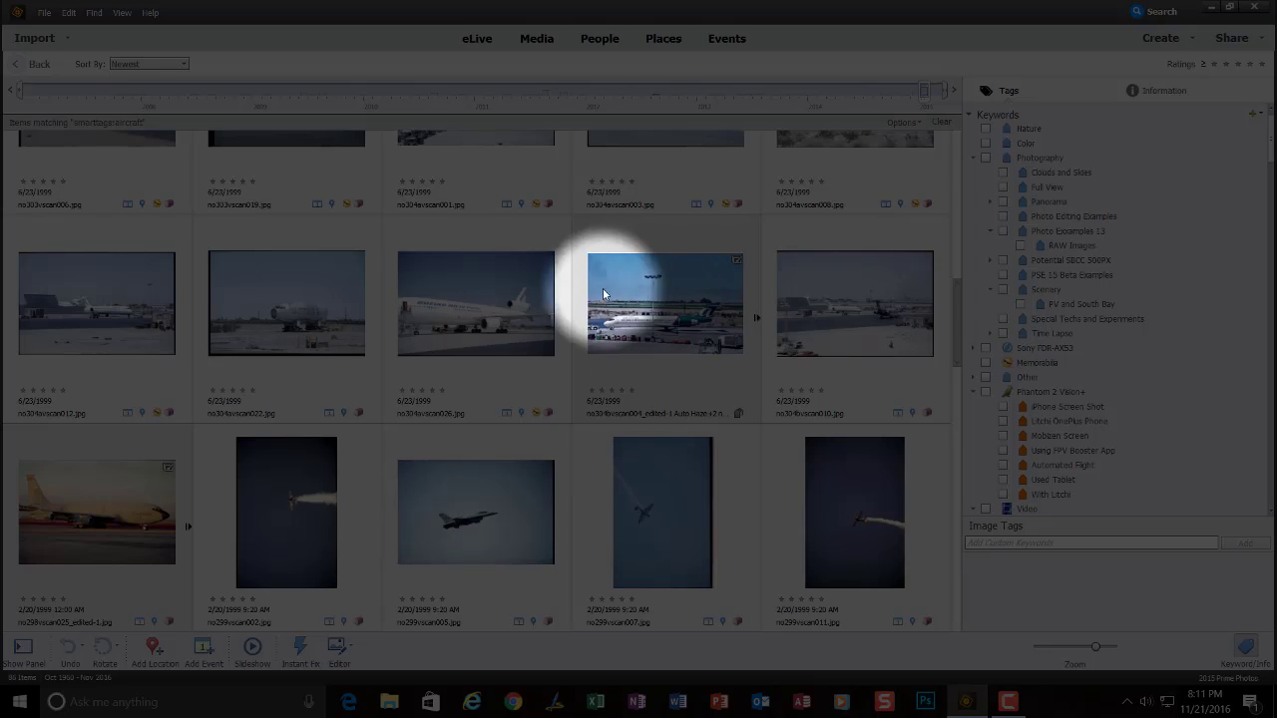
# Reopen the search view over the aircraft results and show the Smart Tags list.
pyautogui.click(1137, 12)
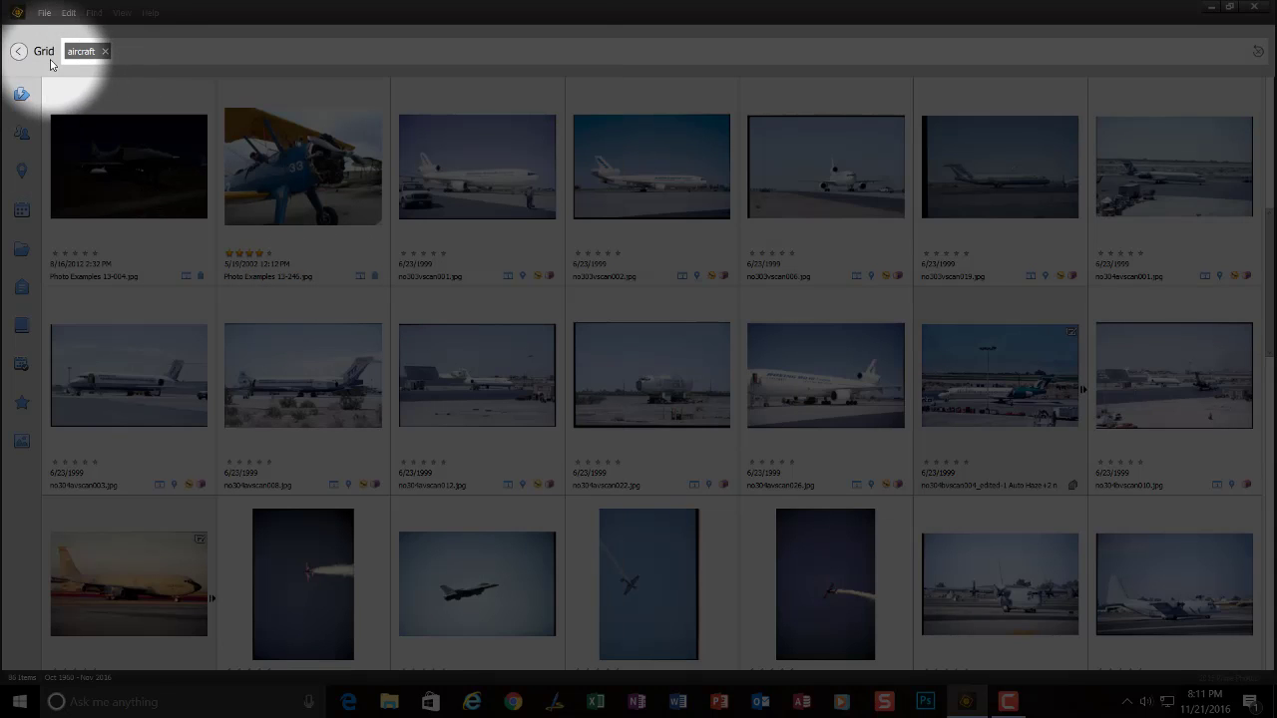
pyautogui.click(21, 95)
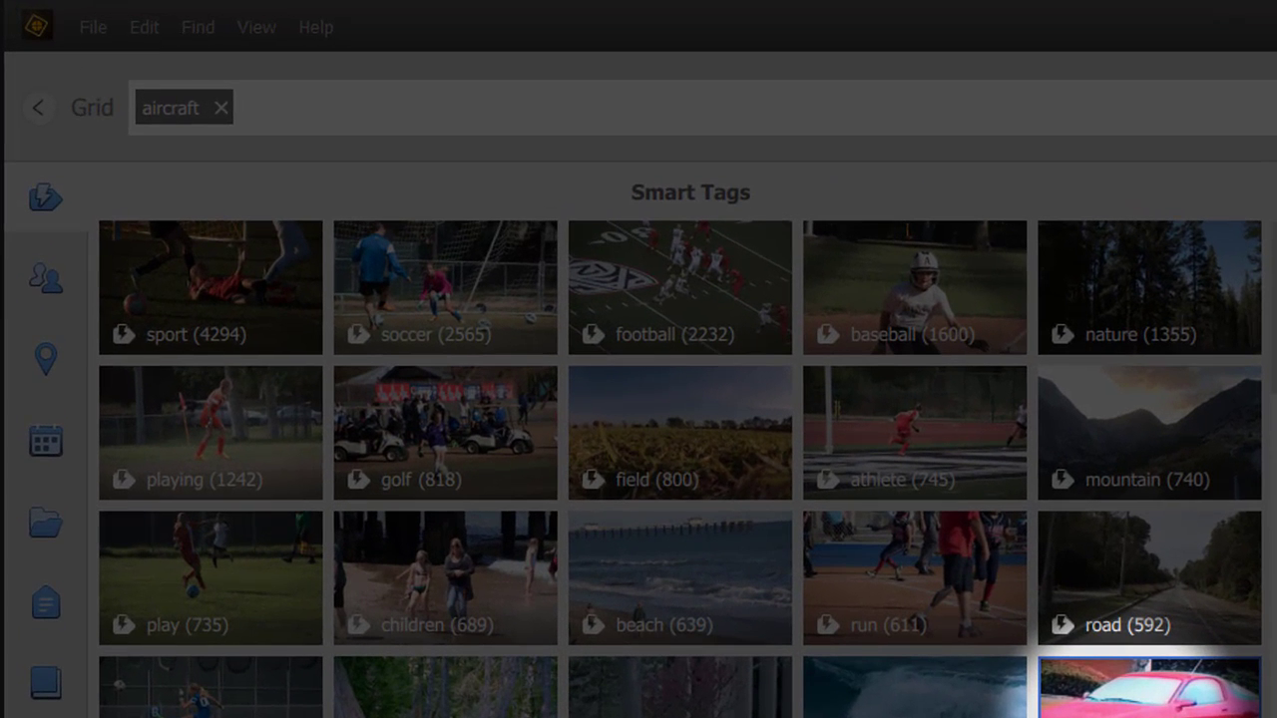
# Add the car (592) Smart Tag to the aircraft search and scroll the roughly 579 results.
pyautogui.click(1147, 688)
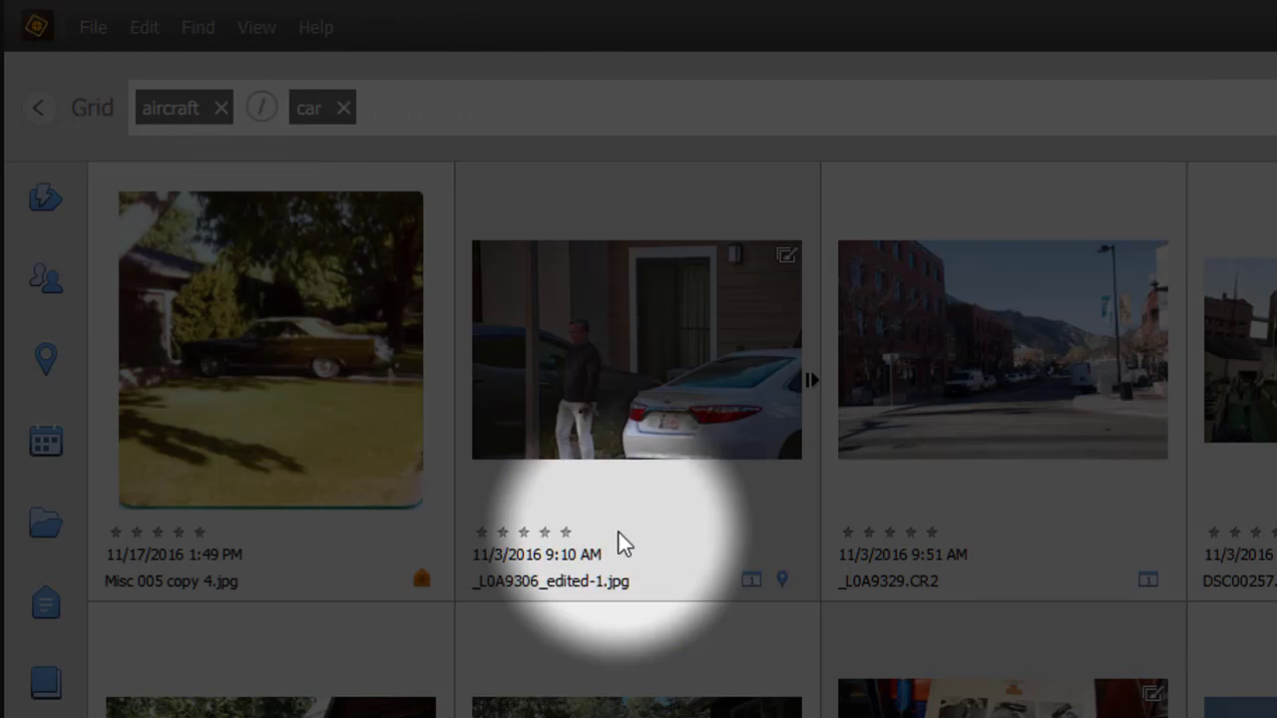
pyautogui.scroll(-10, 1147, 698)
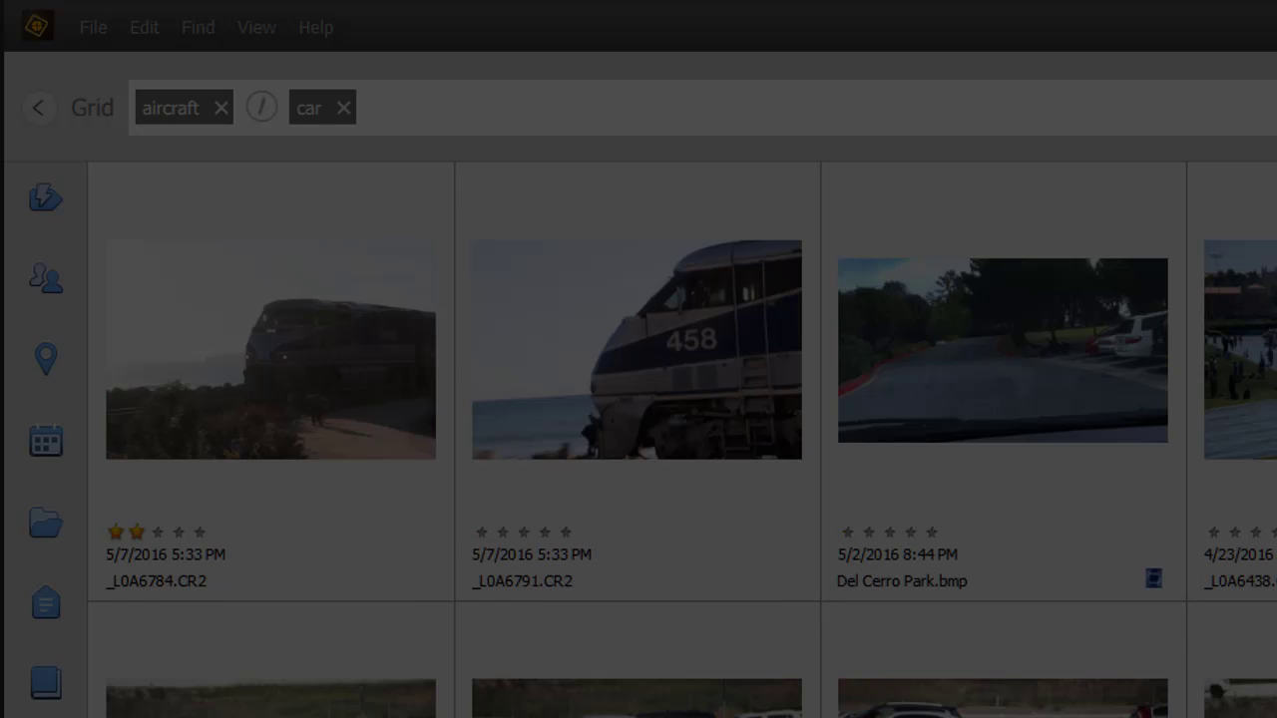
pyautogui.scroll(-6, 1215, 713)
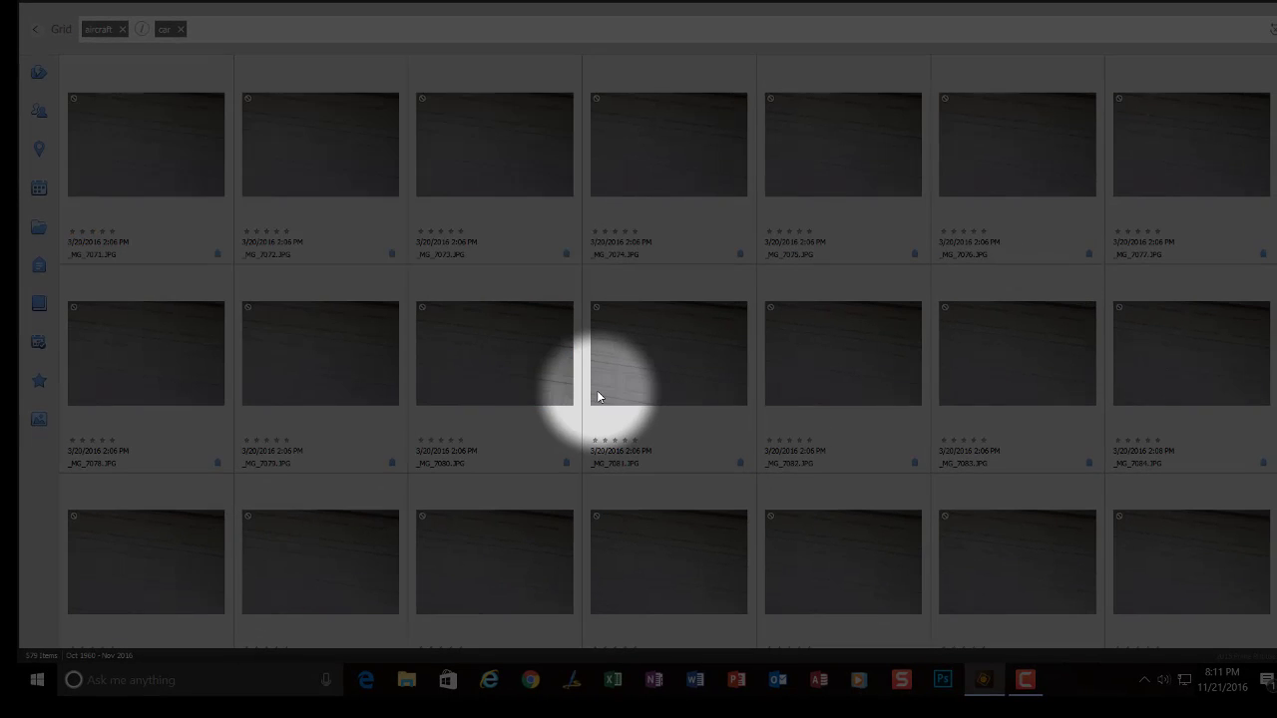
pyautogui.scroll(-4, 596, 396)
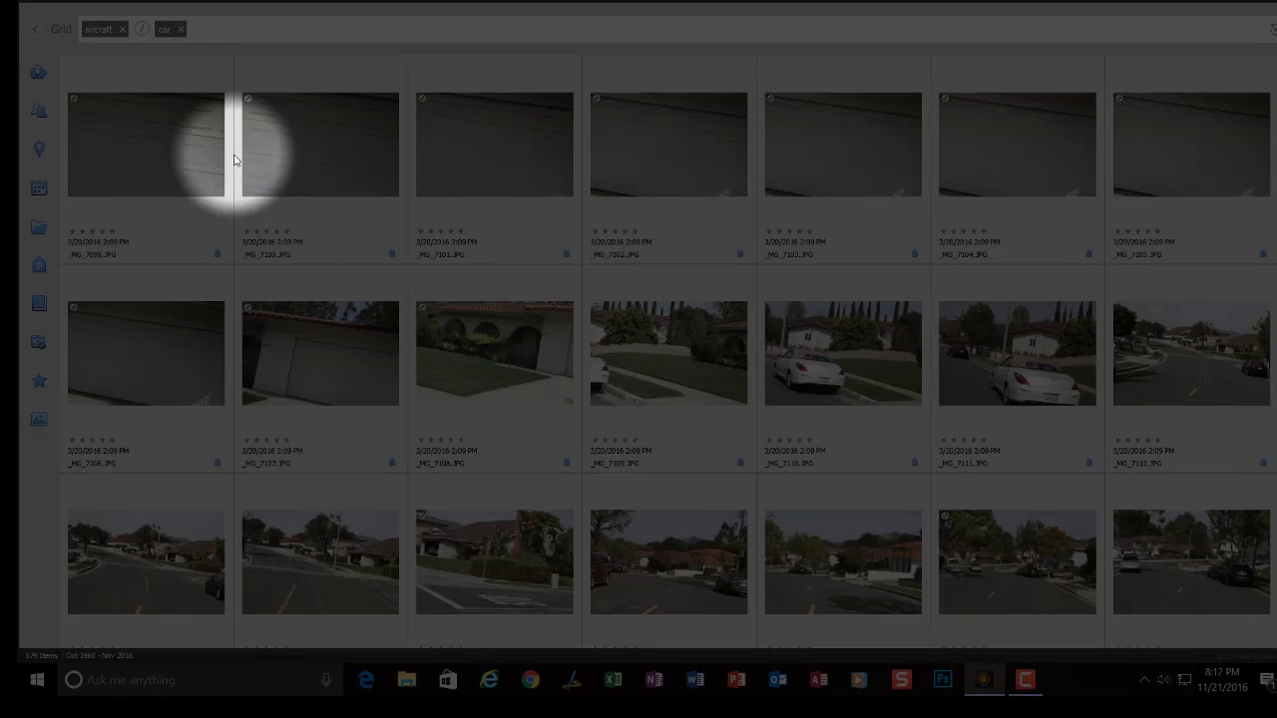
pyautogui.scroll(-2, 613, 442)
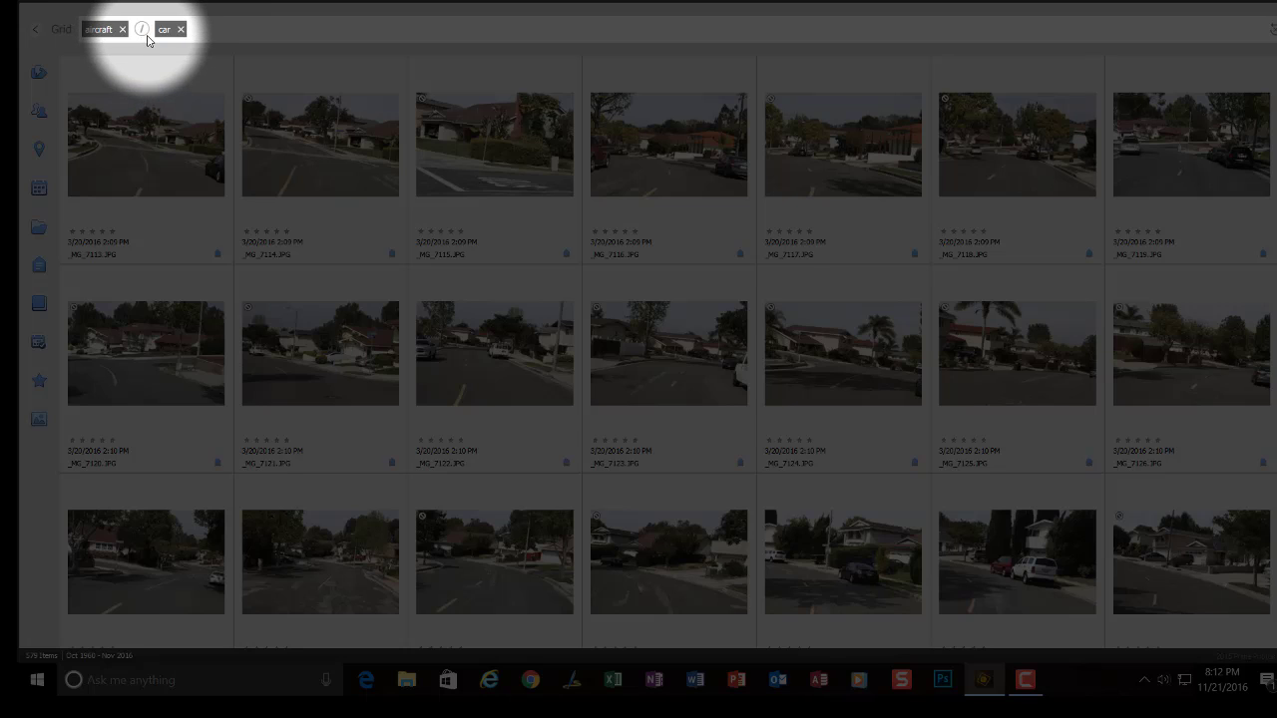
# Combine the aircraft and car tags with AND, leaving just 2 matching photos.
pyautogui.click(140, 33)
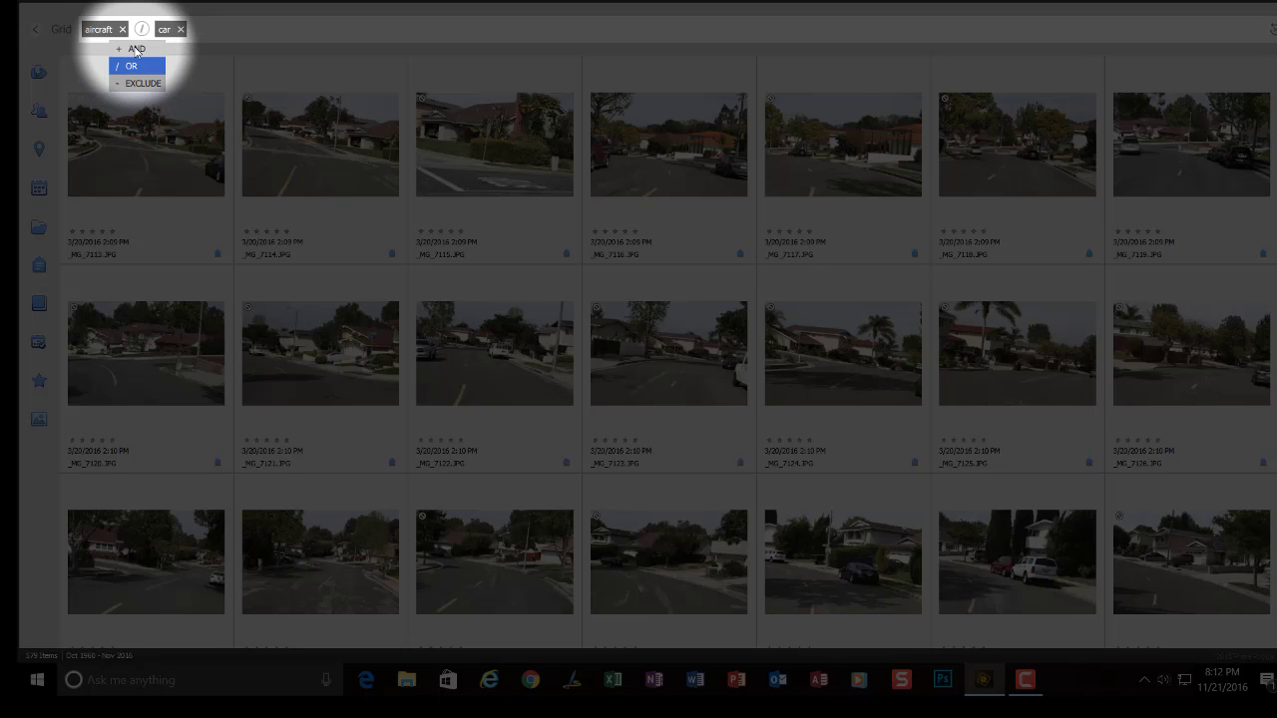
pyautogui.click(136, 49)
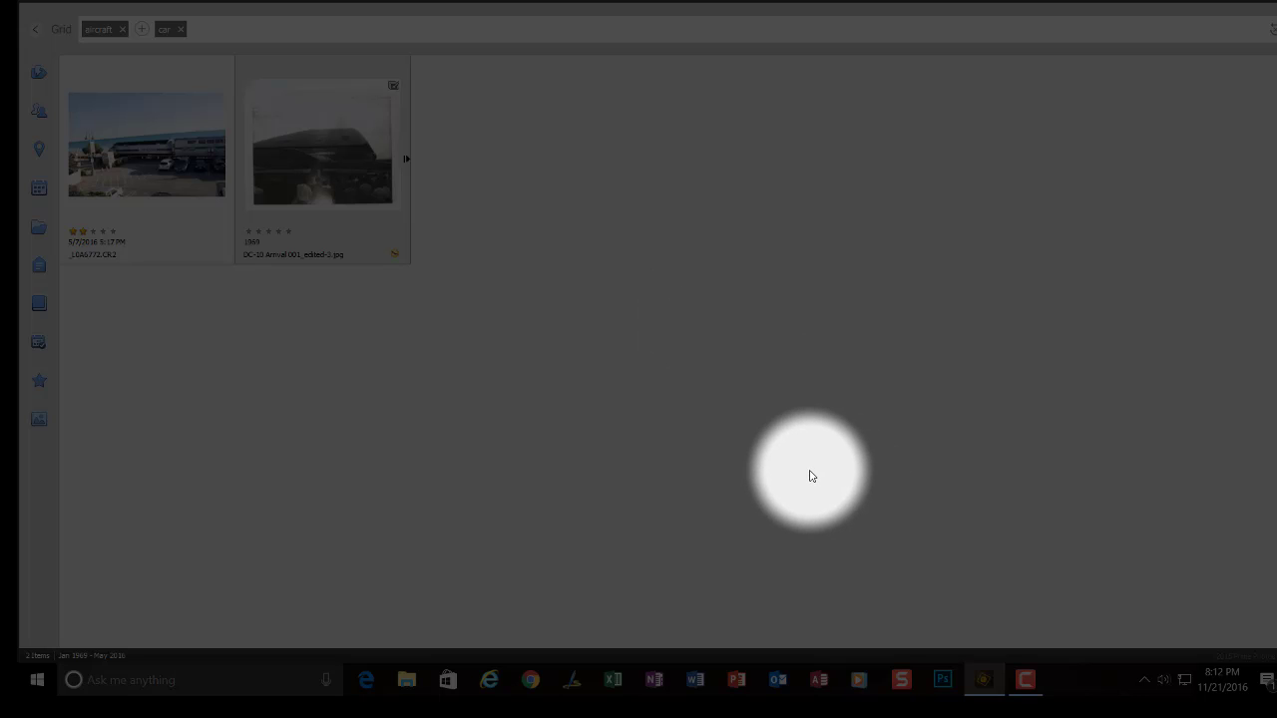
# Enlarge the thumbnails of the aircraft-and-car matches with Ctrl+scroll.
pyautogui.scroll(3, 810, 476)
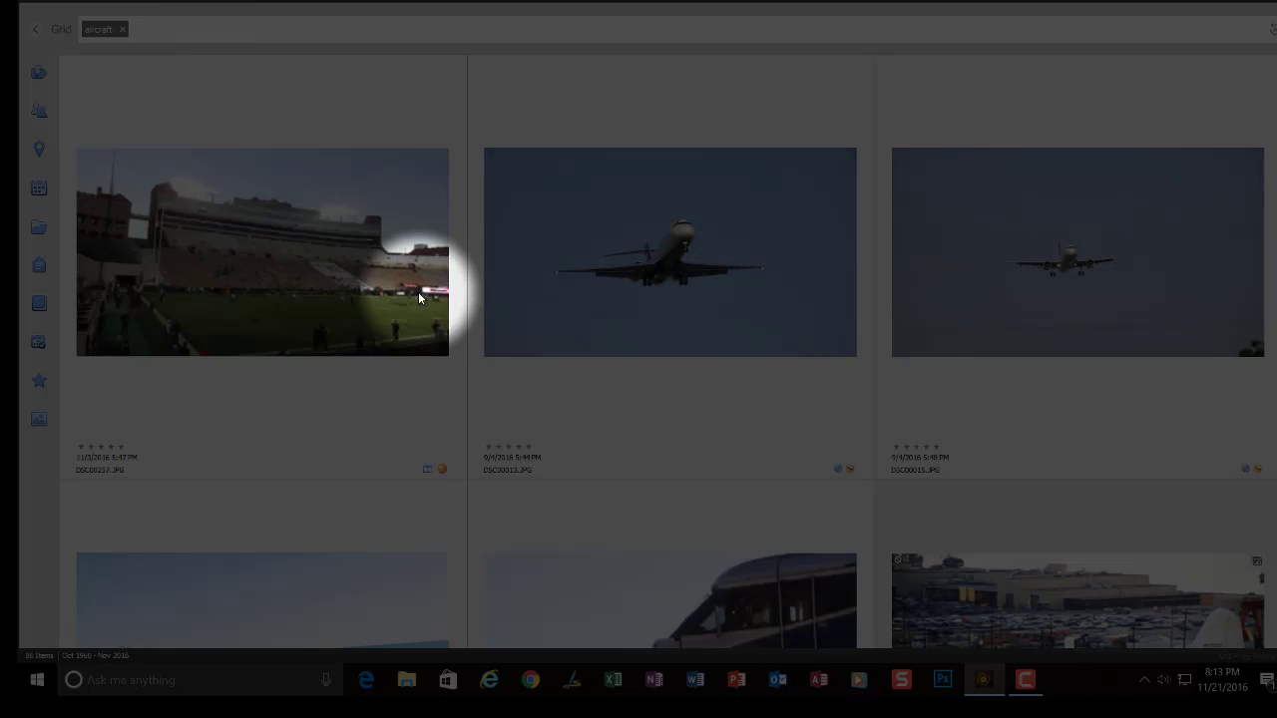
# Scroll the aircraft-only results, showing a football stadium shot and jets in flight.
pyautogui.scroll(-3, 927, 319)
pyautogui.scroll(-6, 925, 322)
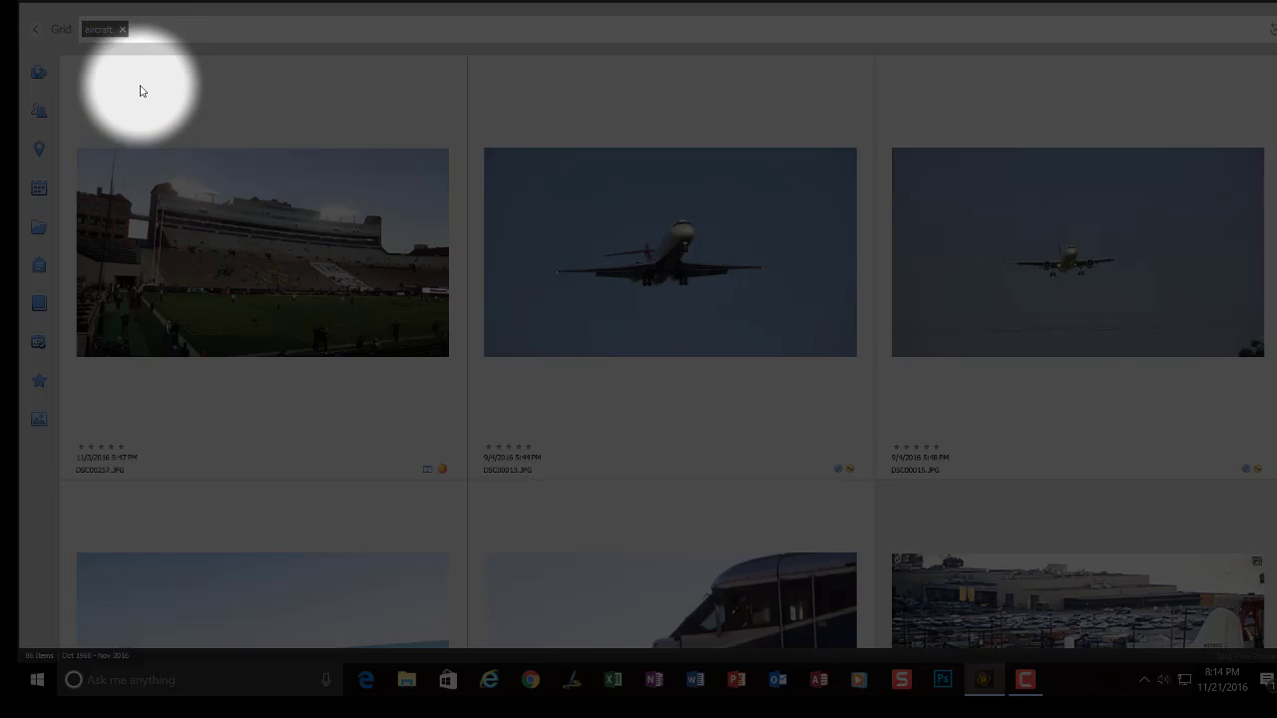
# Leave the search view and scroll the main Media grid filtered to aircraft photos.
pyautogui.moveTo(38, 427)
pyautogui.moveTo(42, 84)
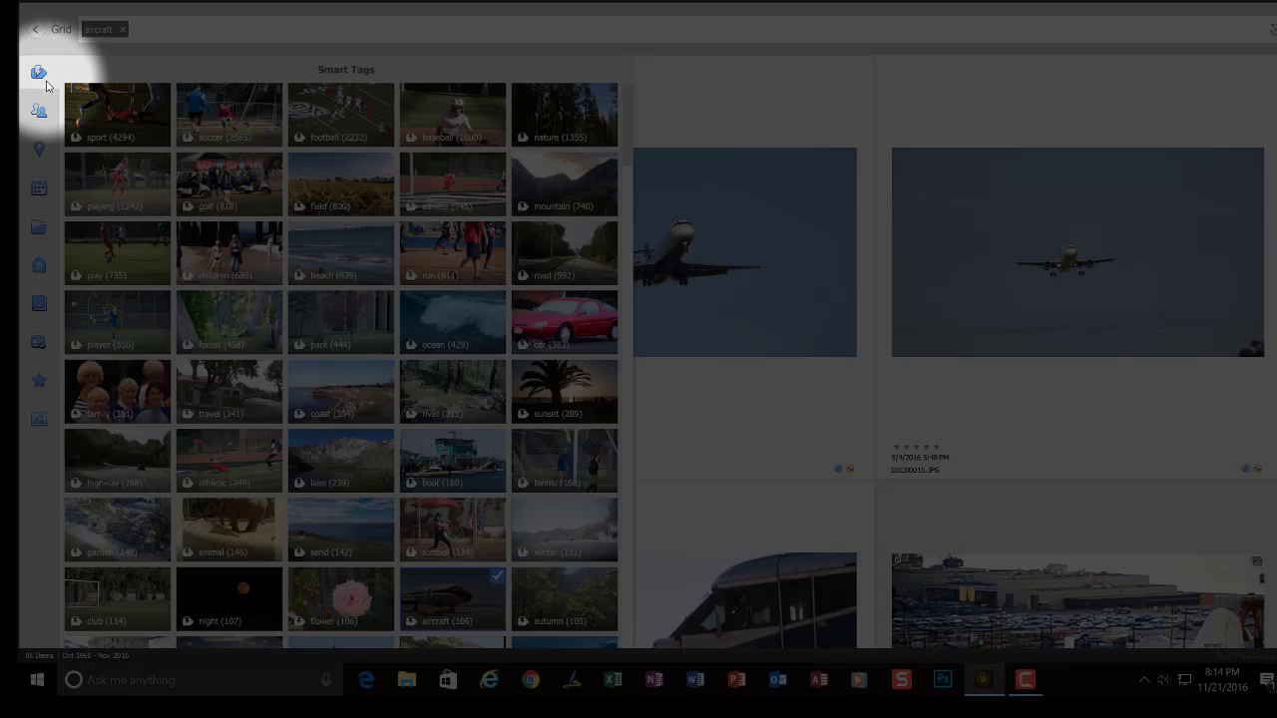
pyautogui.moveTo(38, 380)
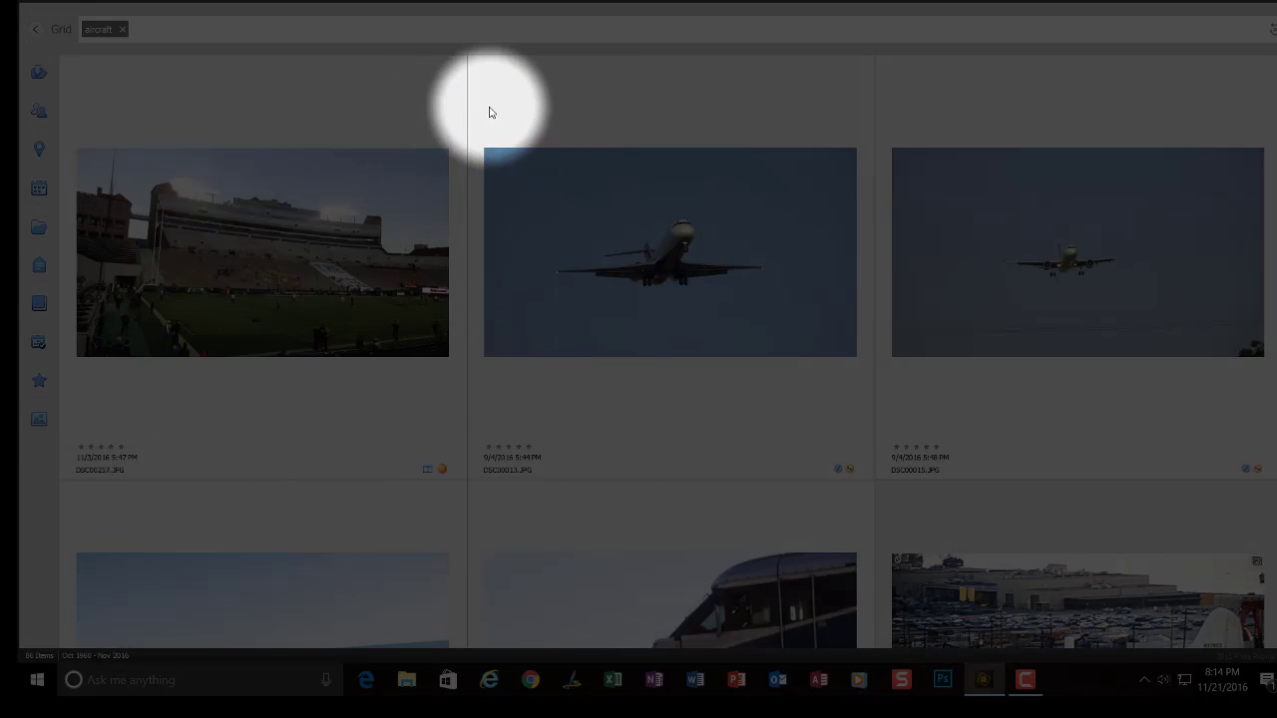
pyautogui.click(34, 30)
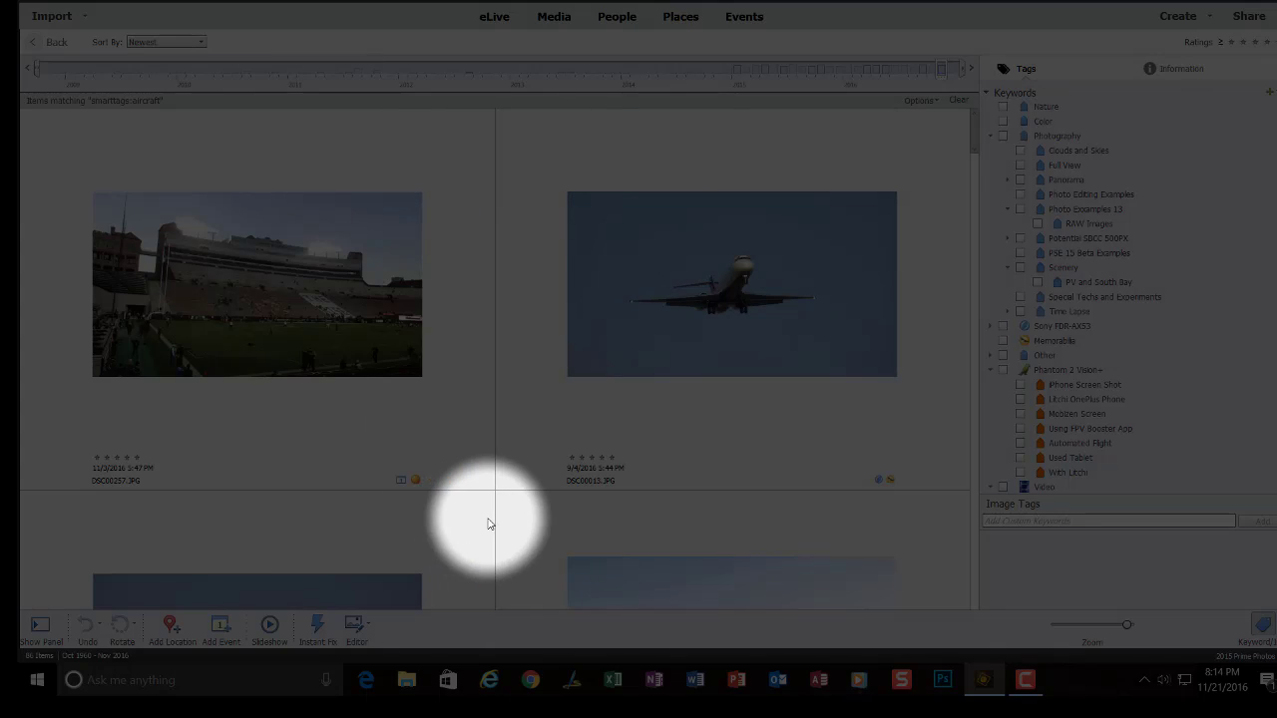
pyautogui.scroll(-10, 489, 522)
pyautogui.scroll(4, 512, 543)
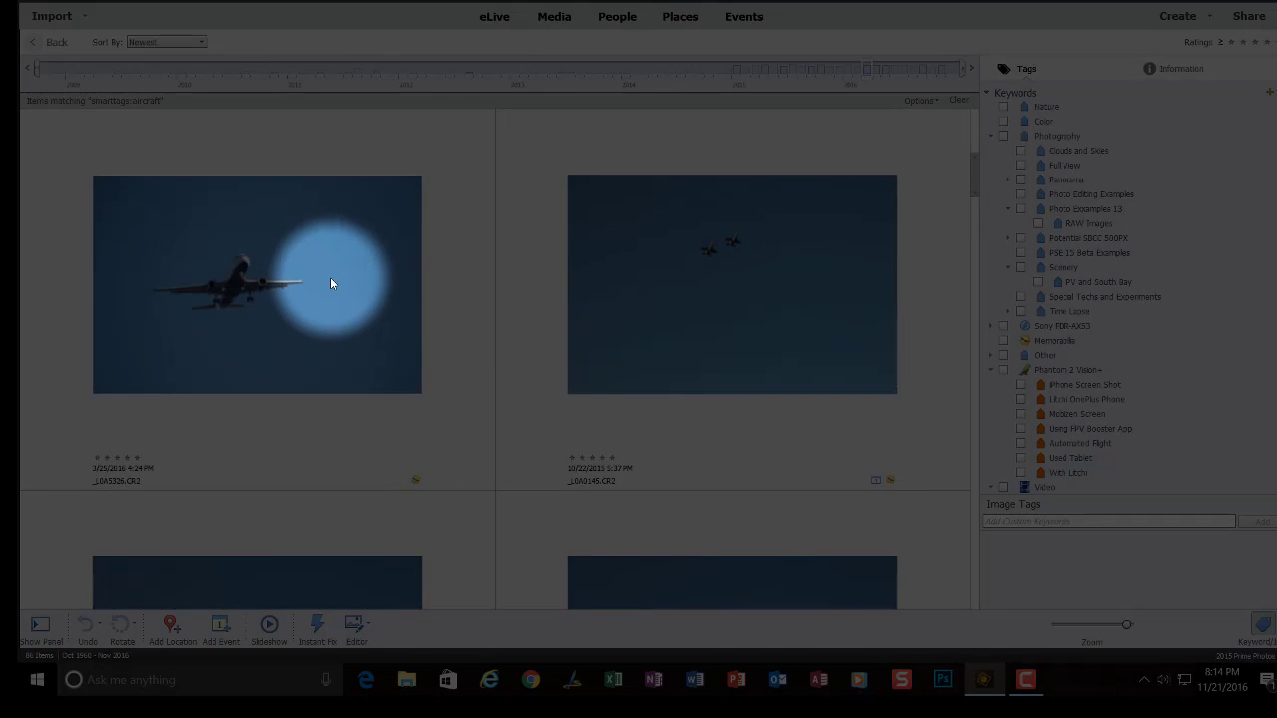
# Return to All Media, newest first, and shrink thumbnails so many fit per row.
pyautogui.click(555, 20)
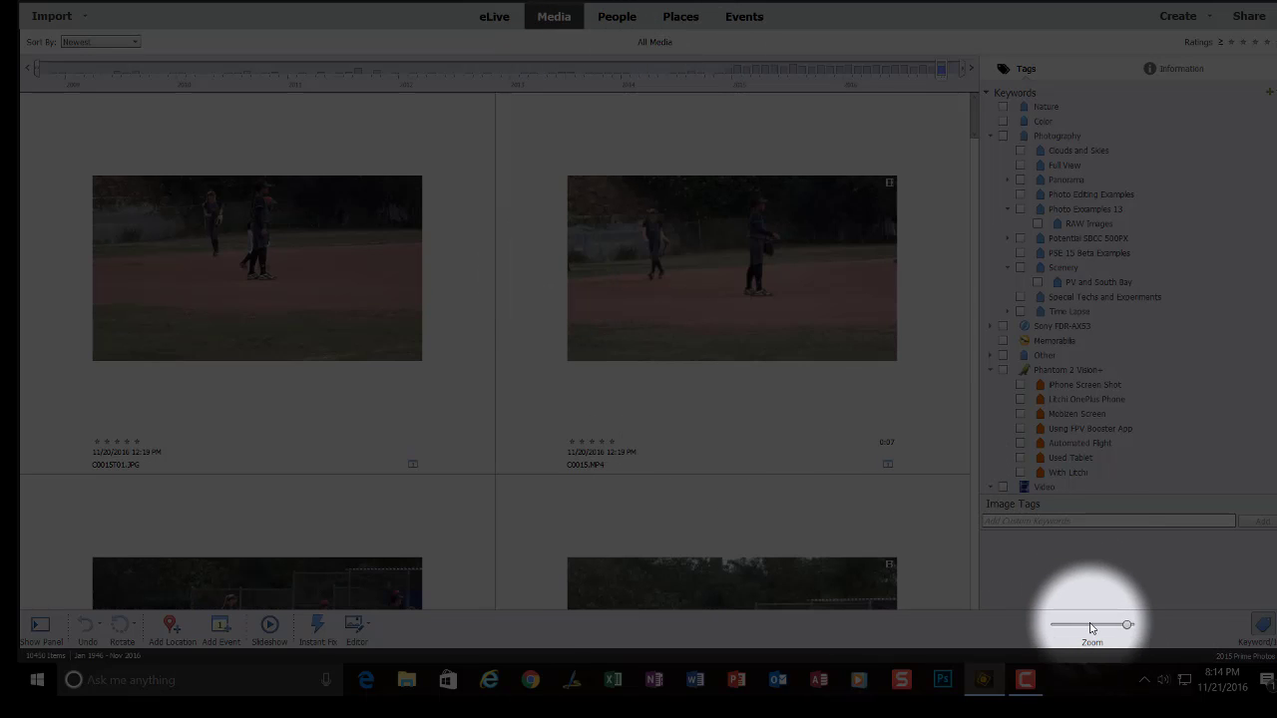
pyautogui.click(1091, 625)
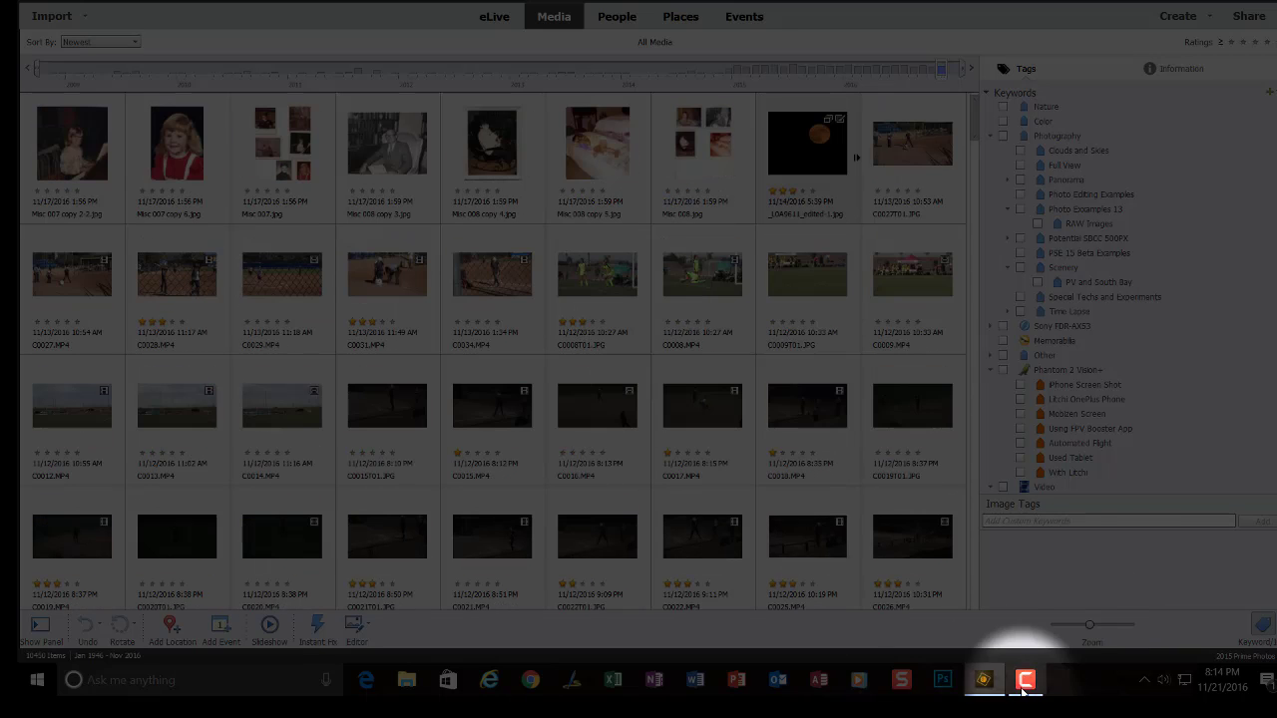